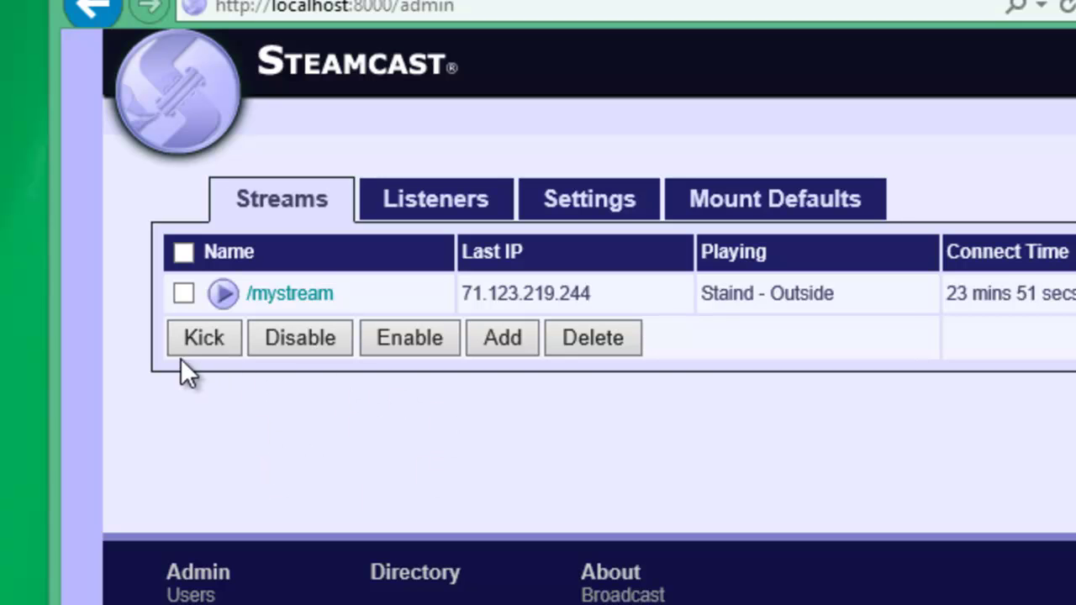
- Create a new mount named live, then open the /live mount's Users page
left_click(484, 338)
left_click(296, 334)
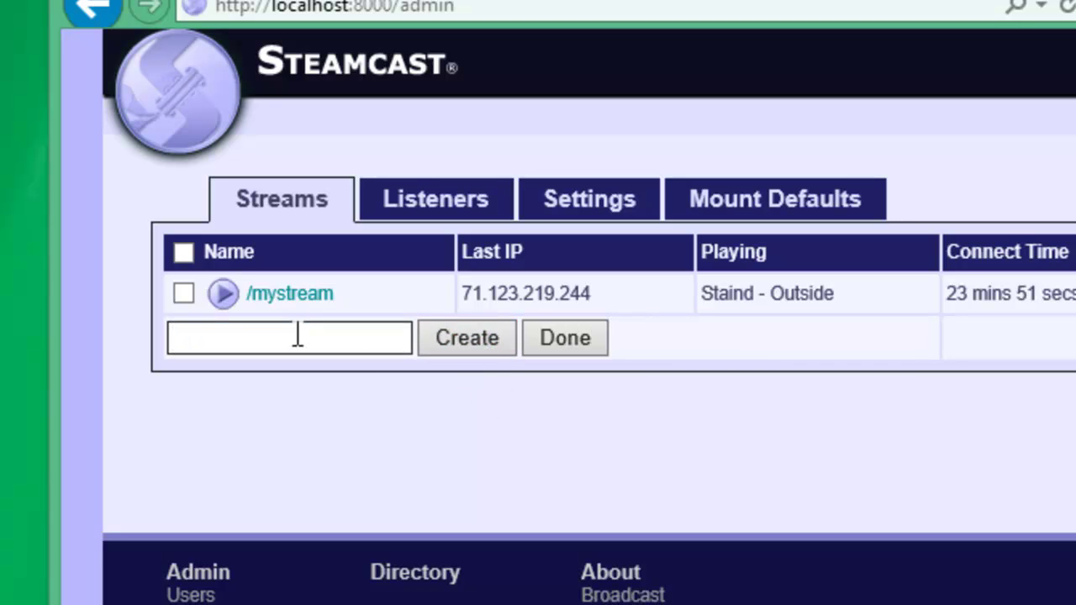
type("live")
left_click(488, 350)
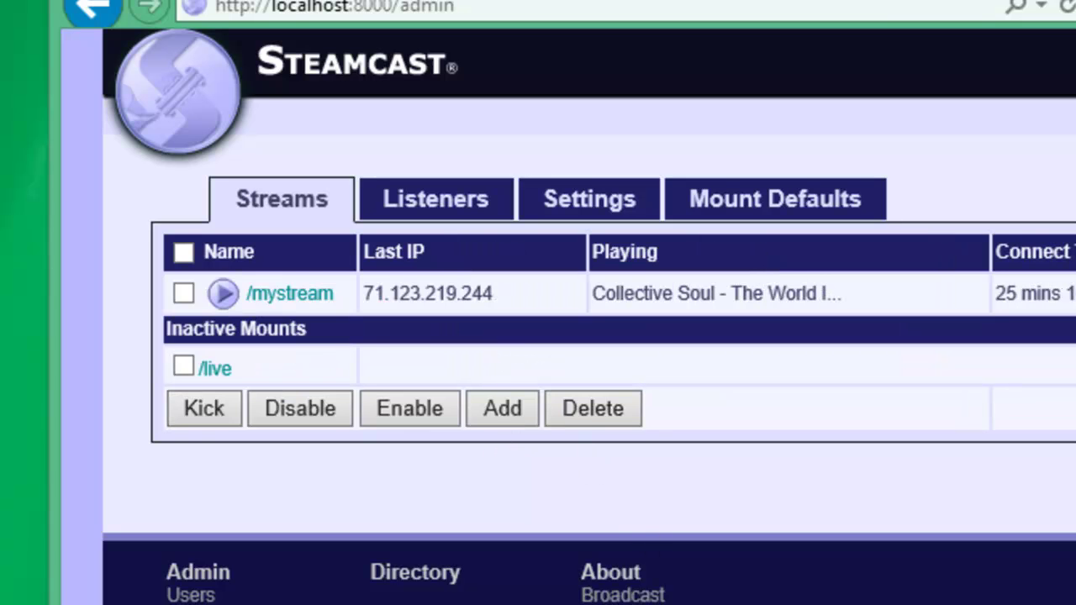
left_click(215, 369)
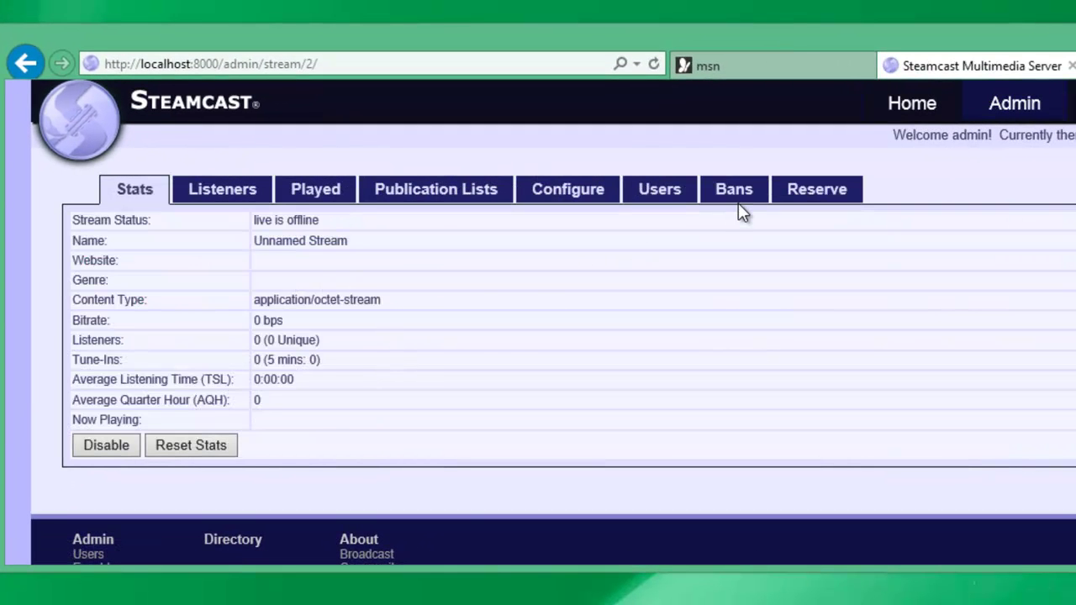
left_click(660, 197)
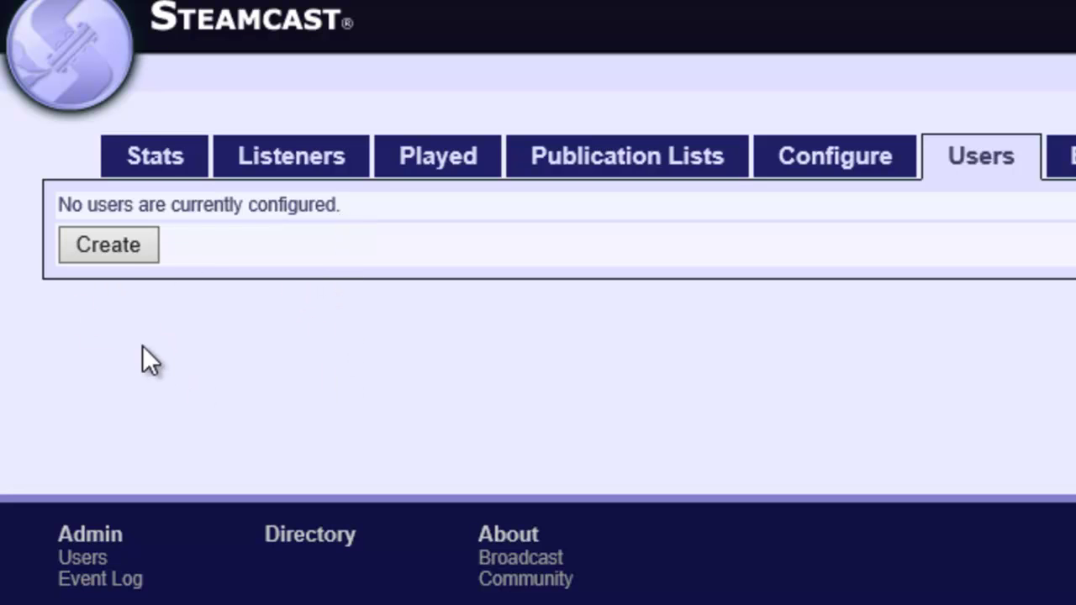
- Start a new user with username mydjname, entering and confirming its password
left_click(119, 250)
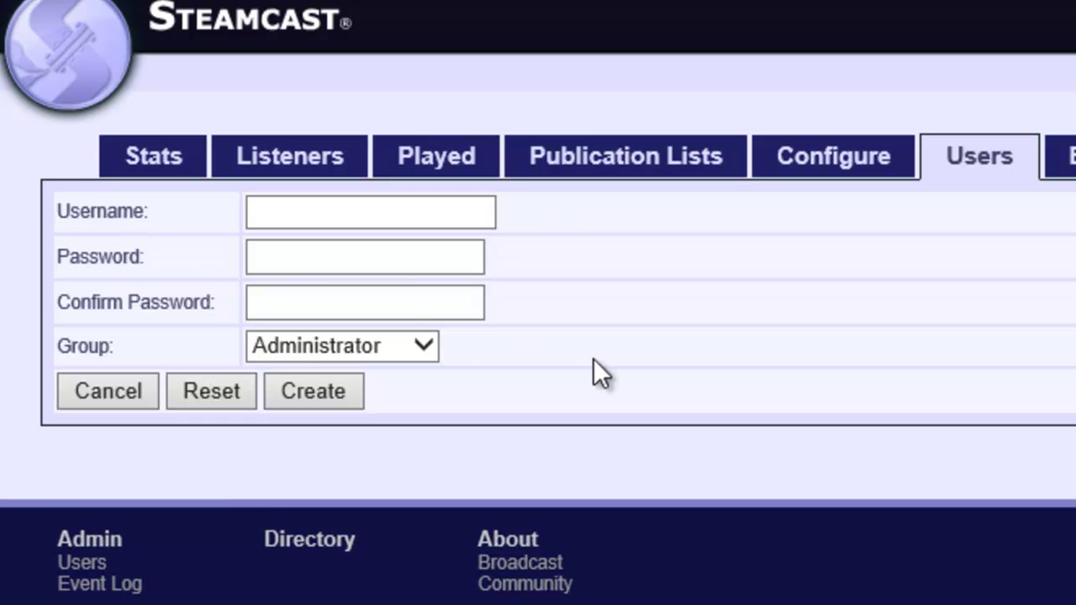
left_click(361, 220)
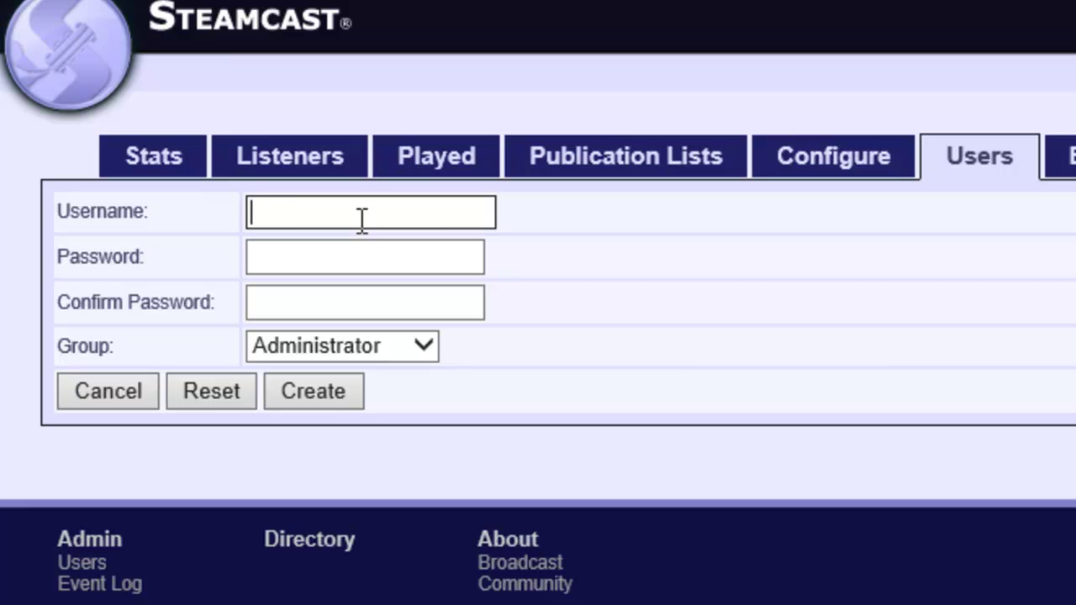
type("mydjname")
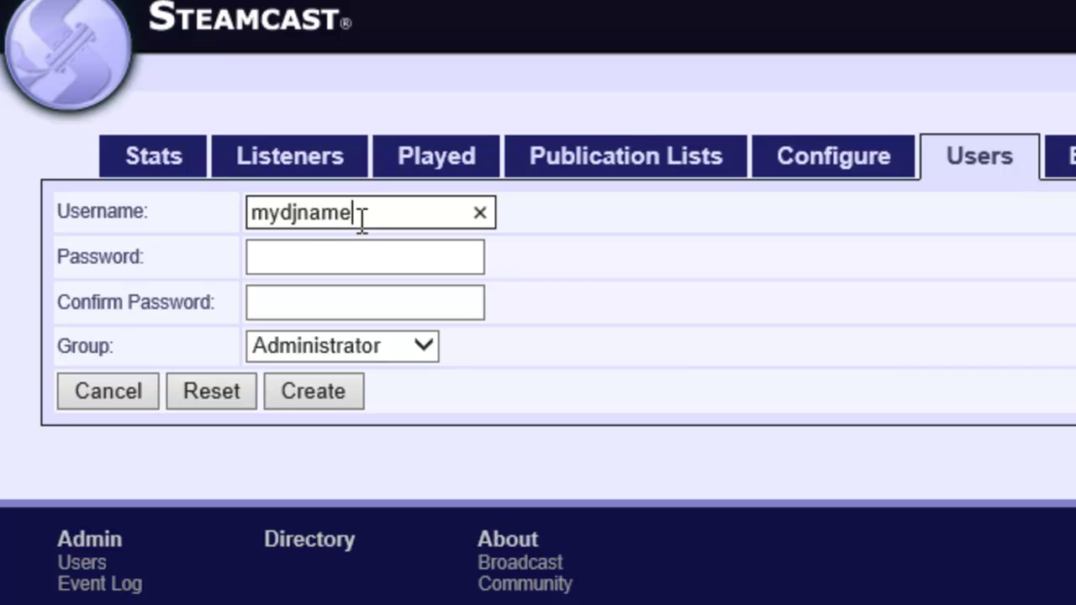
left_click(353, 266)
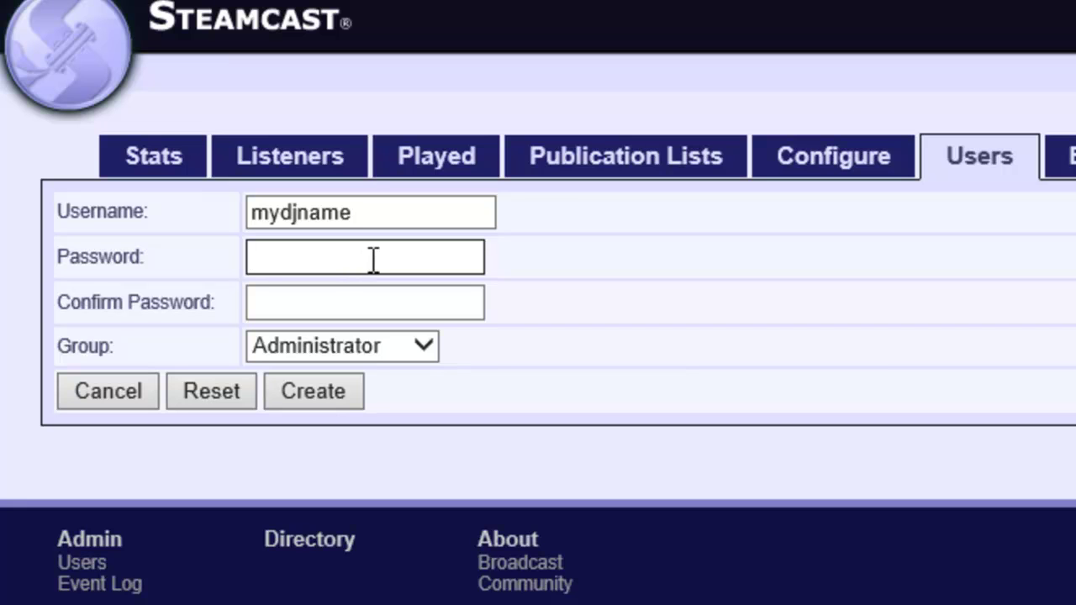
type("*****")
key("Tab")
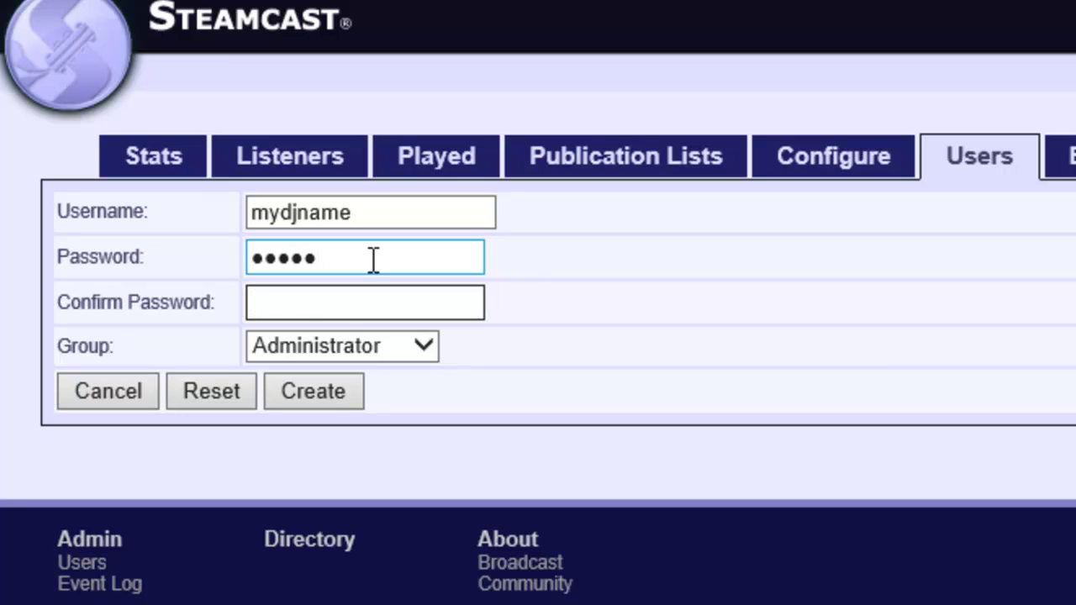
type("*****")
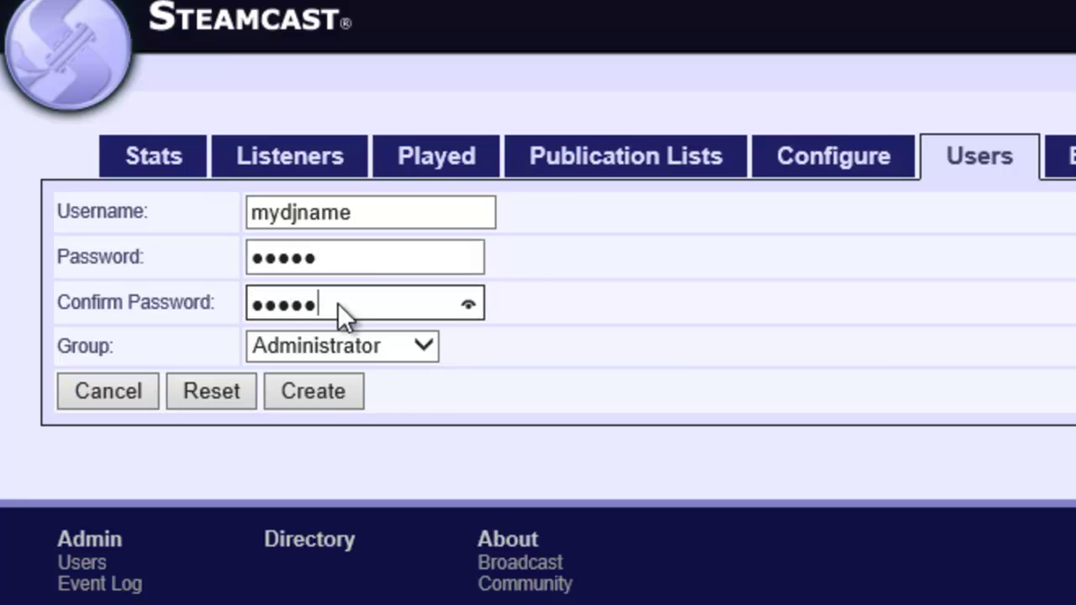
- Change the new user's group from Administrator to Mount Manager, passing over Mount Source
left_click(422, 346)
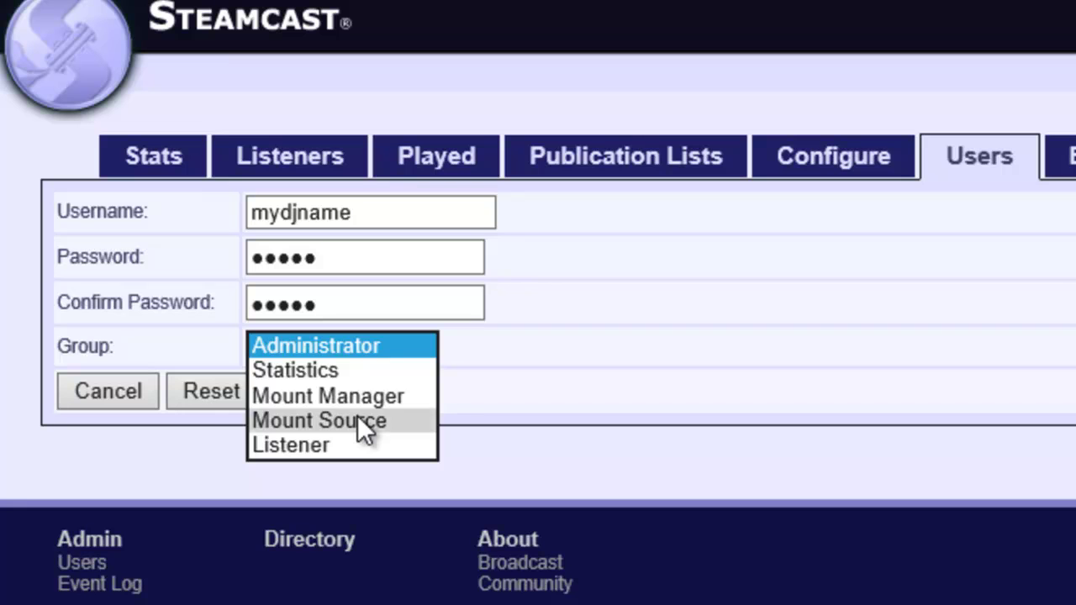
left_click(357, 415)
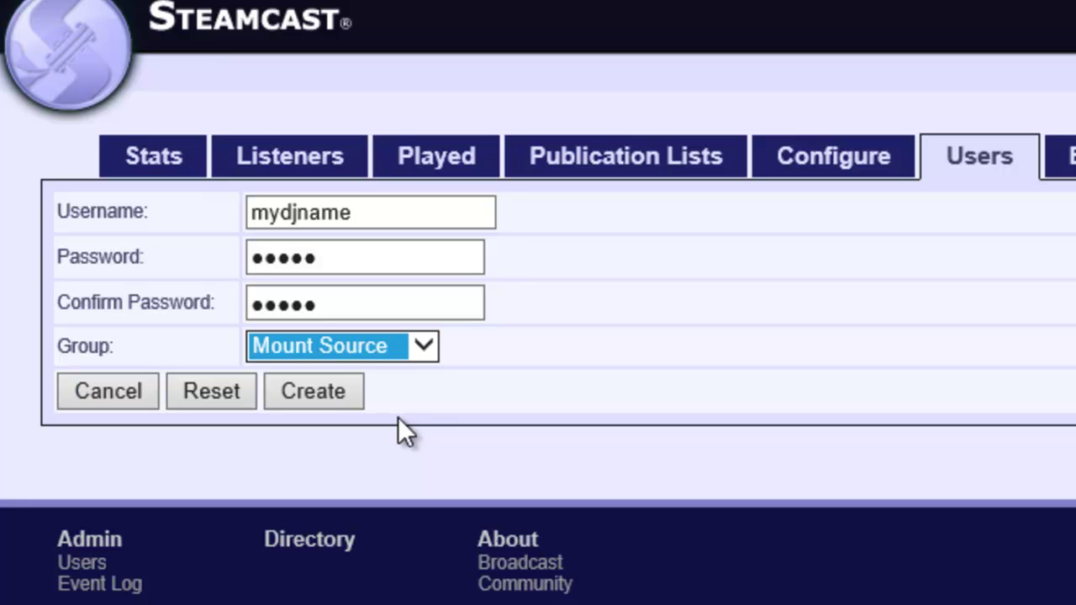
left_click(418, 352)
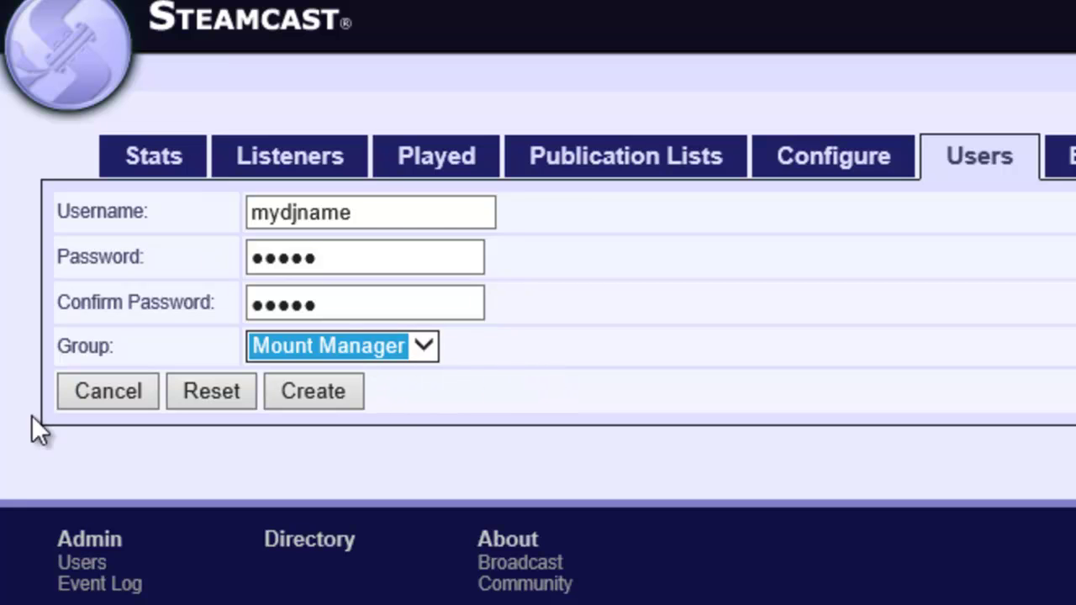
- Create the mydjname user in the Mount Manager group
left_click(324, 395)
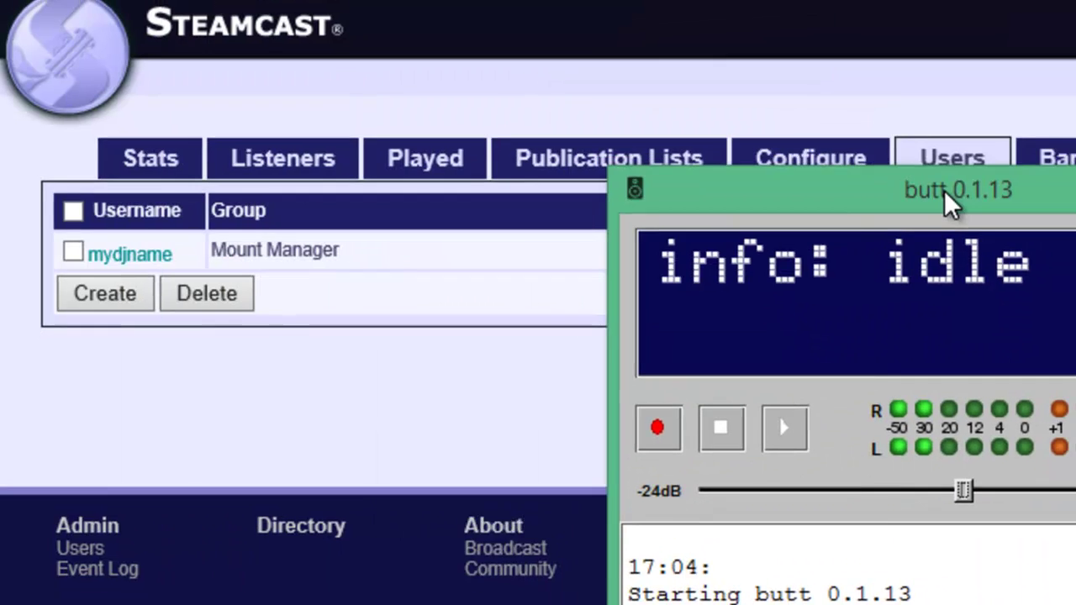
- Move the butt window to the centre of the screen over the Steamcast page
left_click_drag(948, 204, 380, 191)
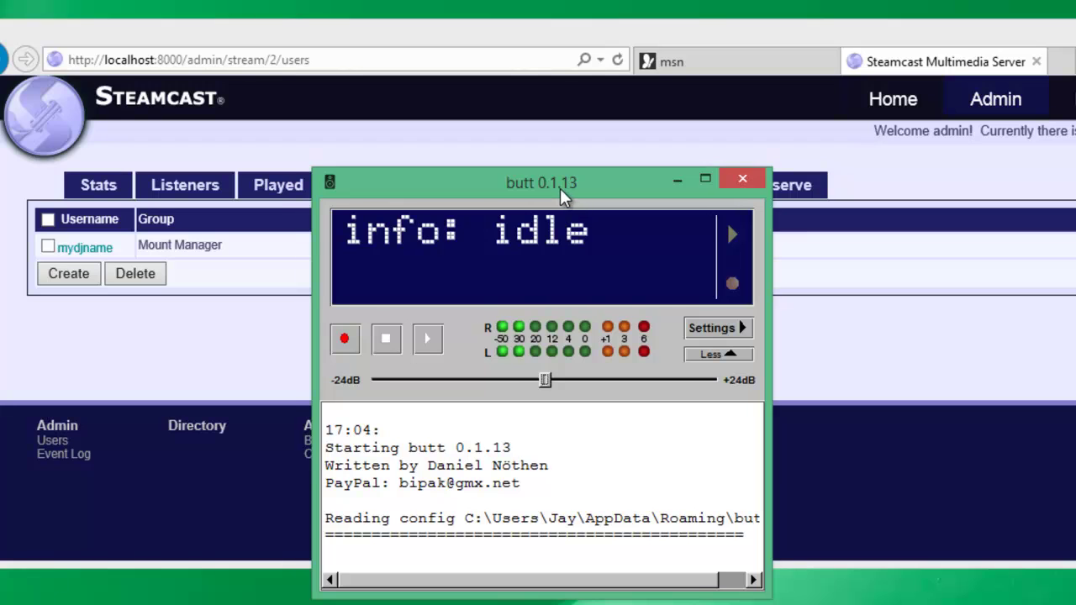
left_click_drag(565, 188, 560, 188)
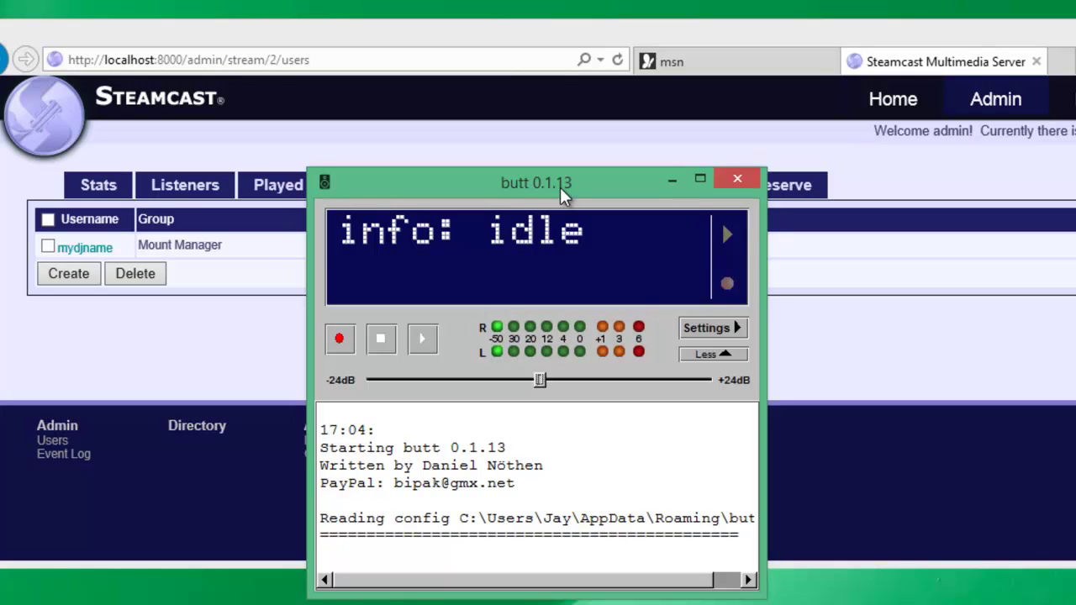
left_click_drag(559, 188, 588, 180)
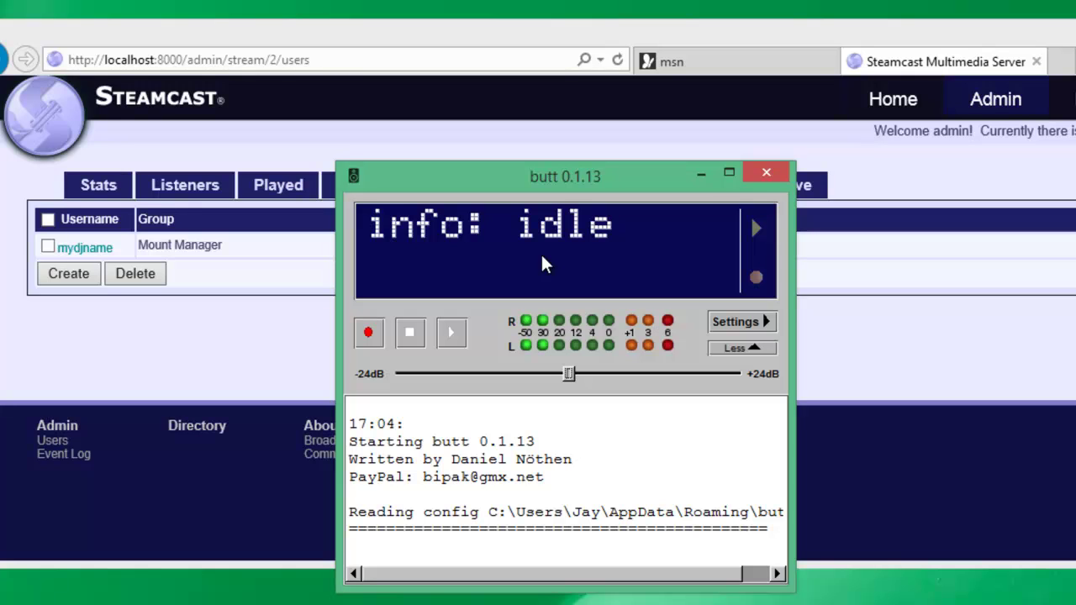
mouse_move(542, 179)
left_mouse_down()
mouse_move(563, 178)
mouse_move(543, 183)
left_mouse_up()
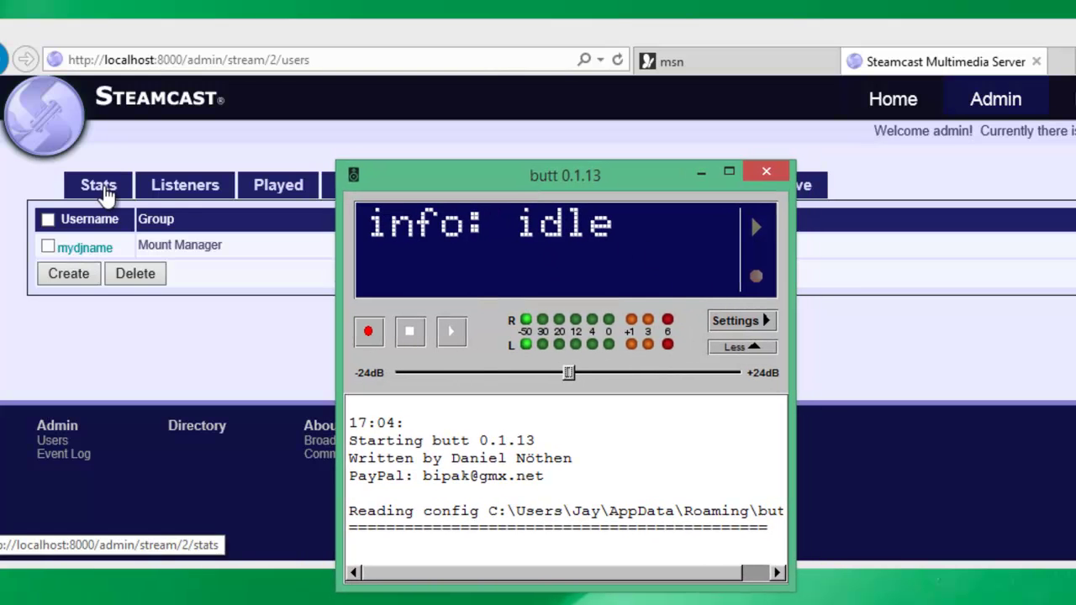
- Open butt's encoder settings dialog
left_click(747, 325)
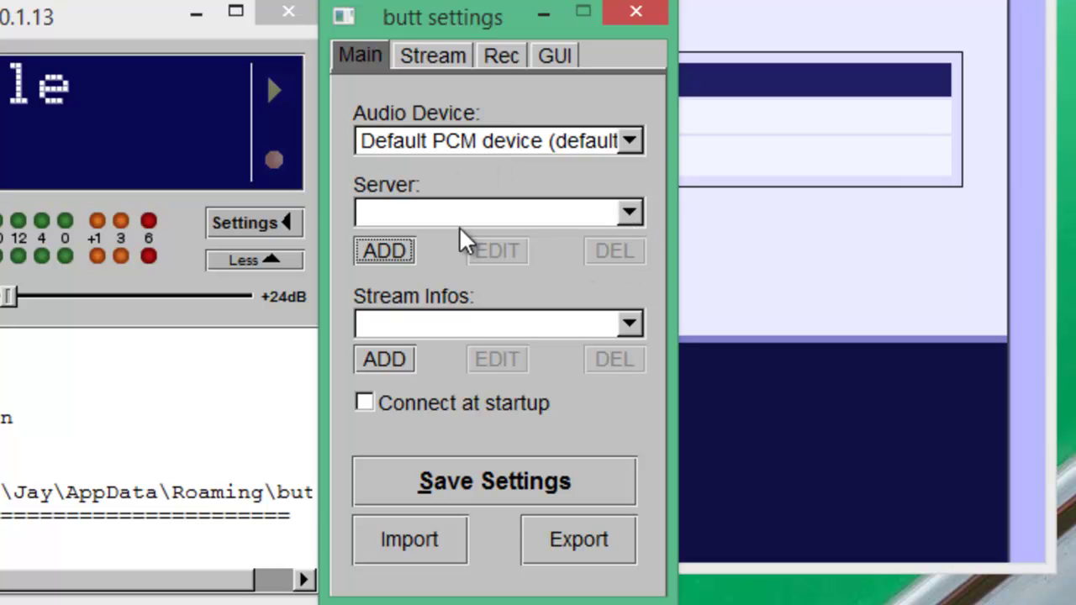
- Add a new server entry named Steamcast with server type ShoutCast
left_click(384, 252)
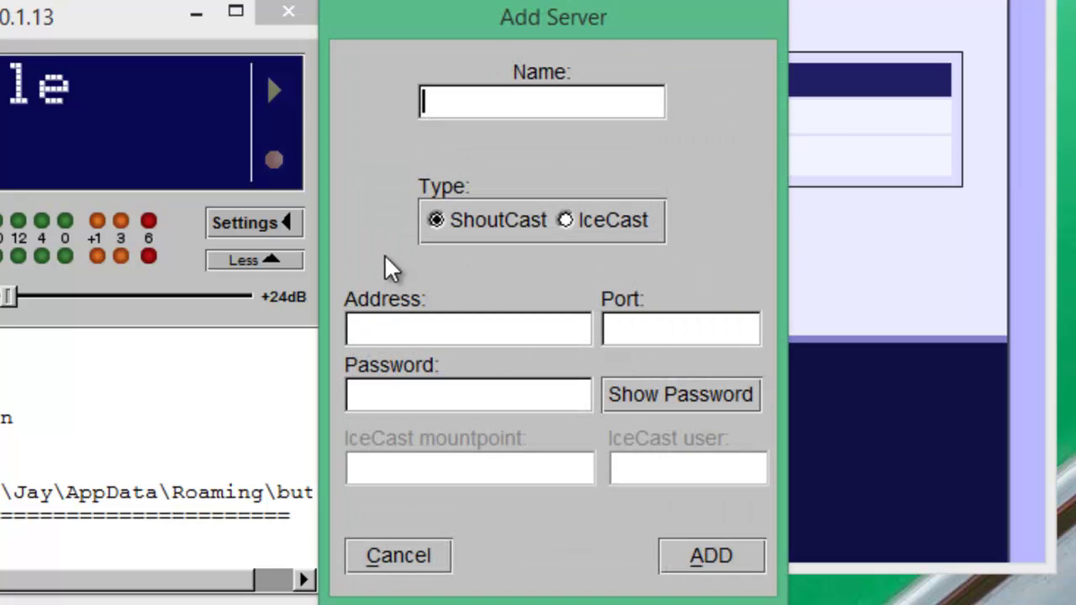
type("Steamcast")
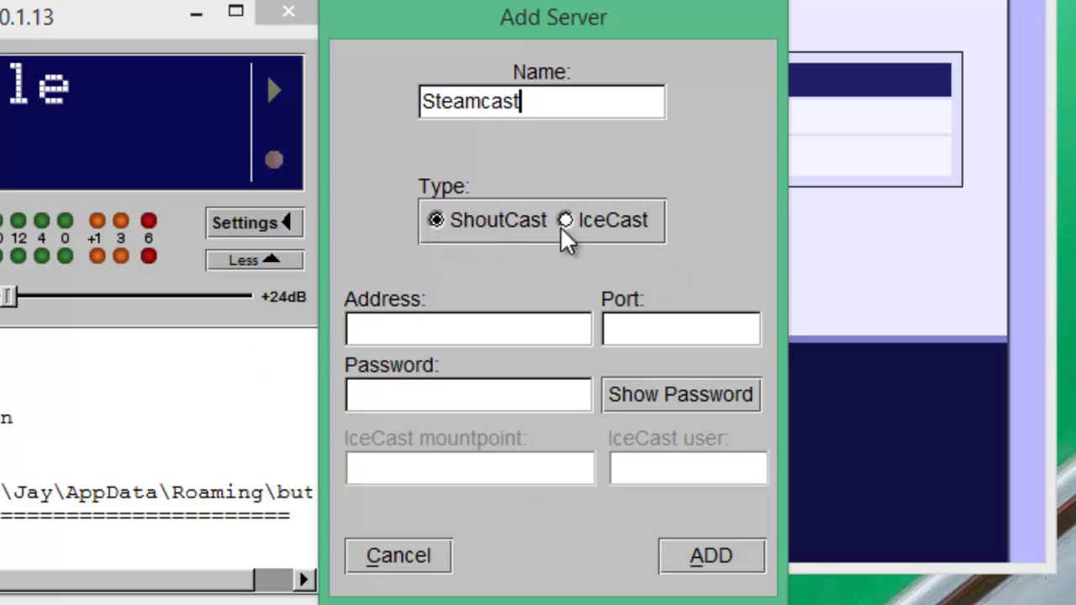
left_click(437, 220)
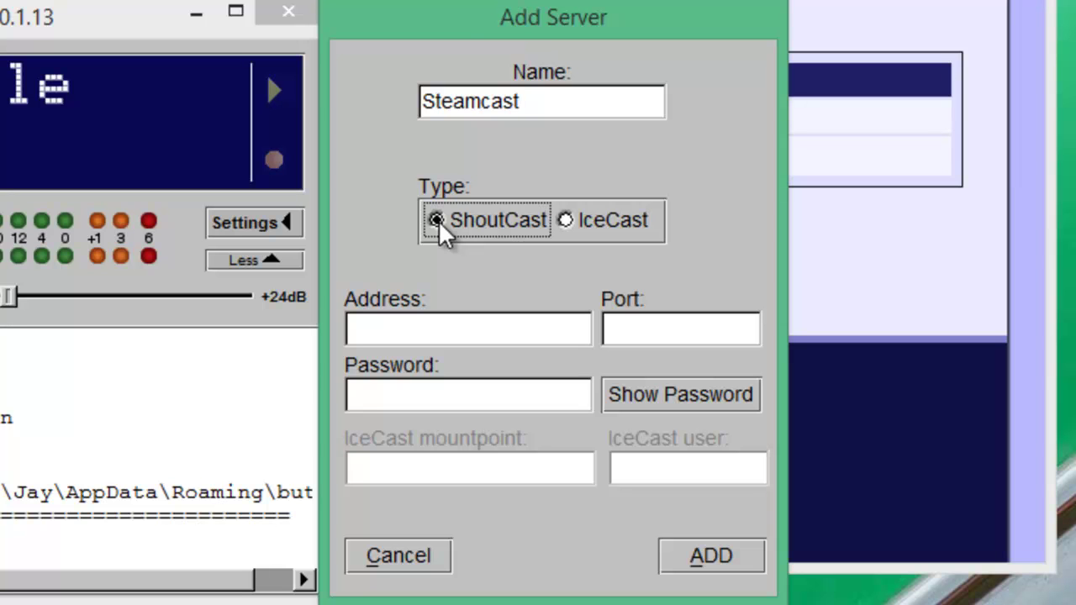
left_click(565, 220)
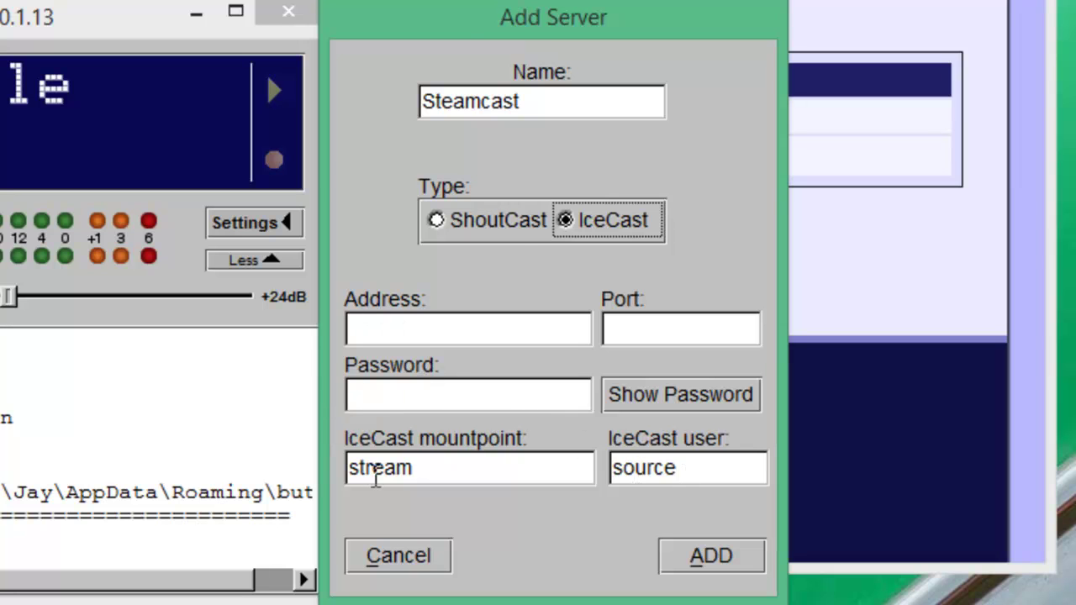
left_click(501, 221)
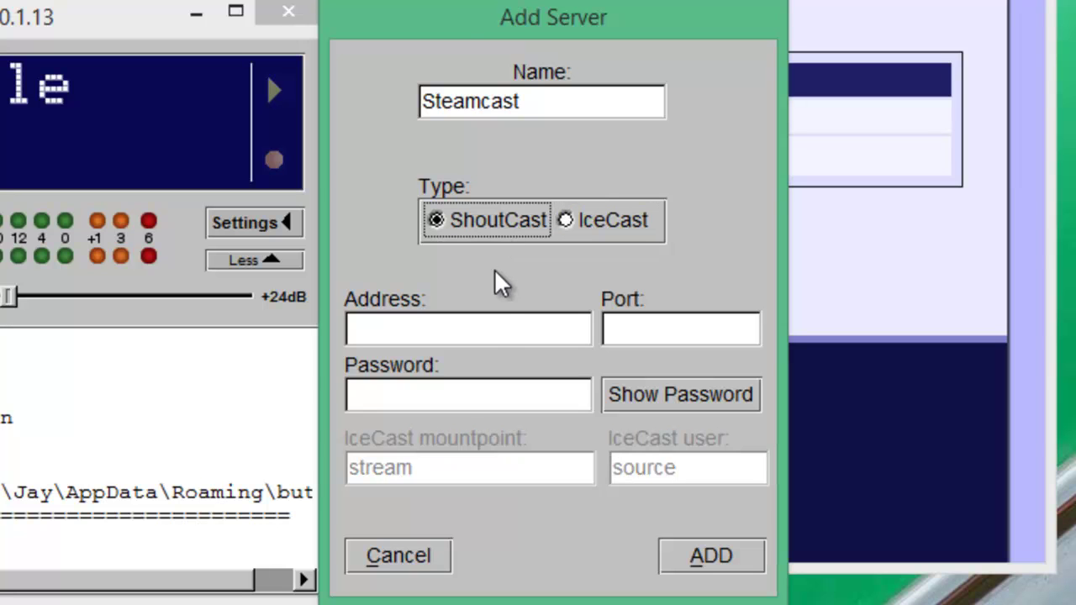
left_click(489, 334)
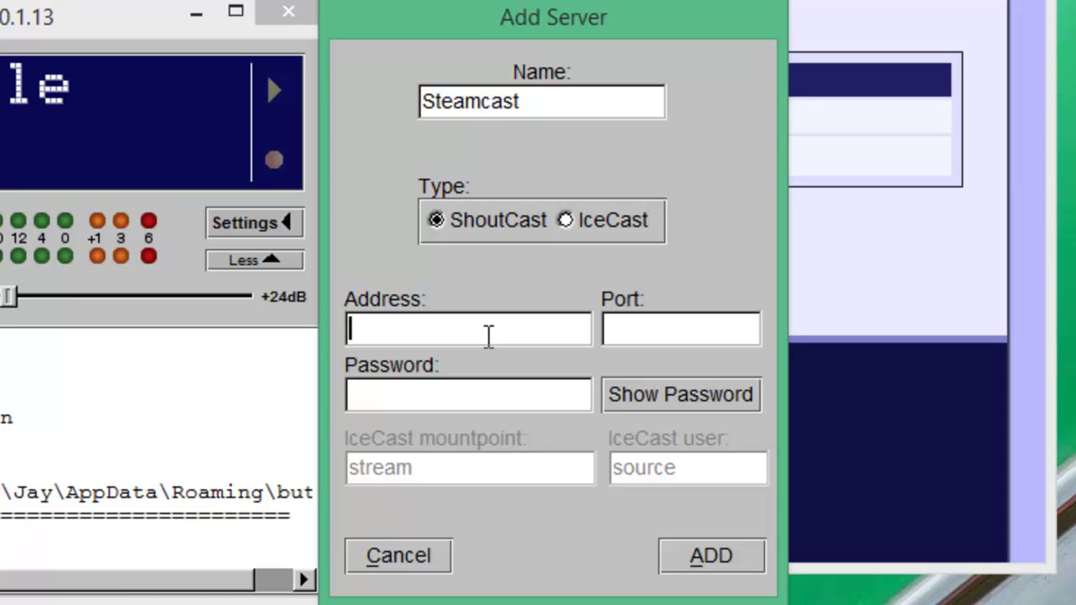
- Set the Steamcast server address to localhost and port 8000
type("localhost")
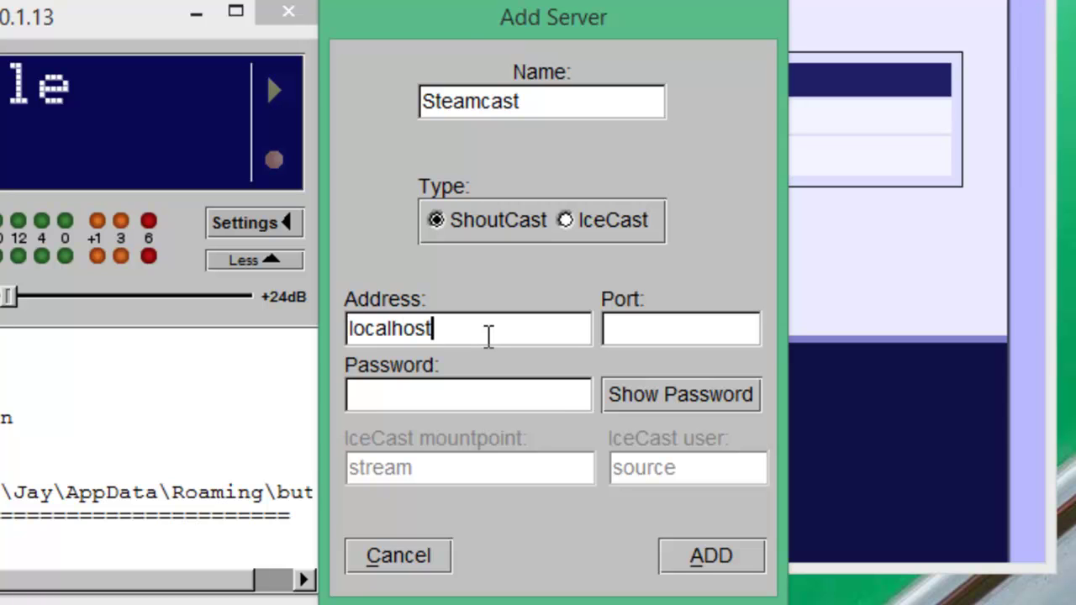
left_click(666, 327)
type("8000")
- Enter the password as the mydjname username and the DJ password joined by a colon, shown visibly
left_click(662, 398)
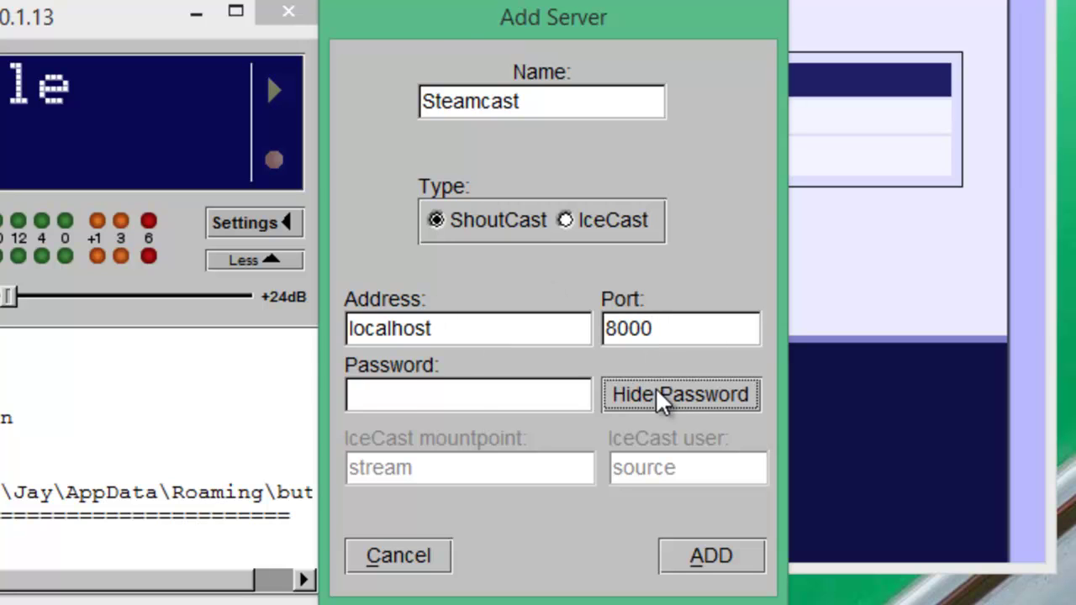
left_click(417, 397)
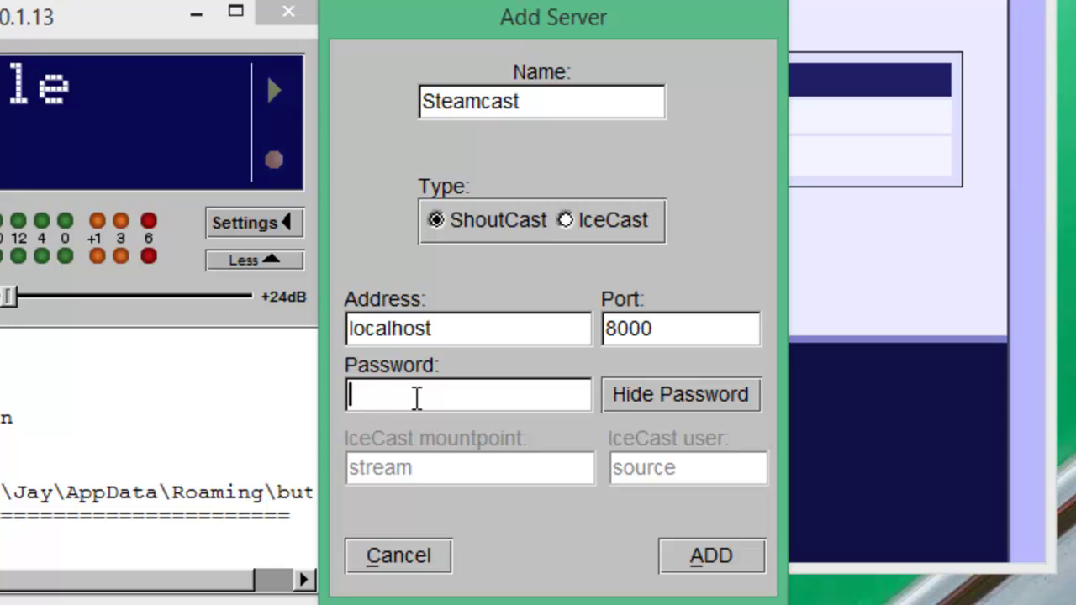
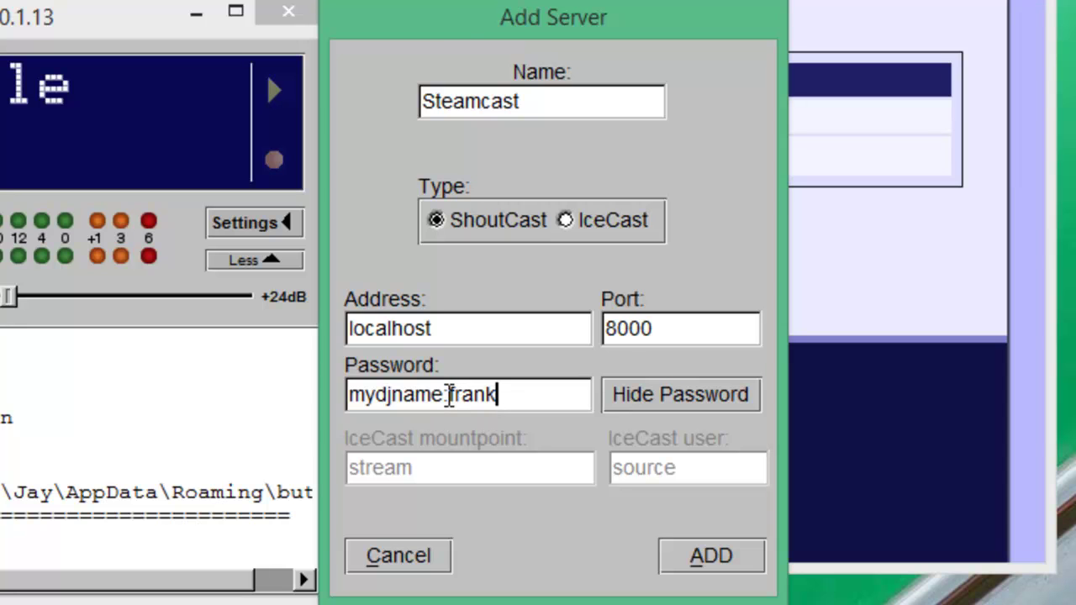
left_click_drag(450, 394, 346, 397)
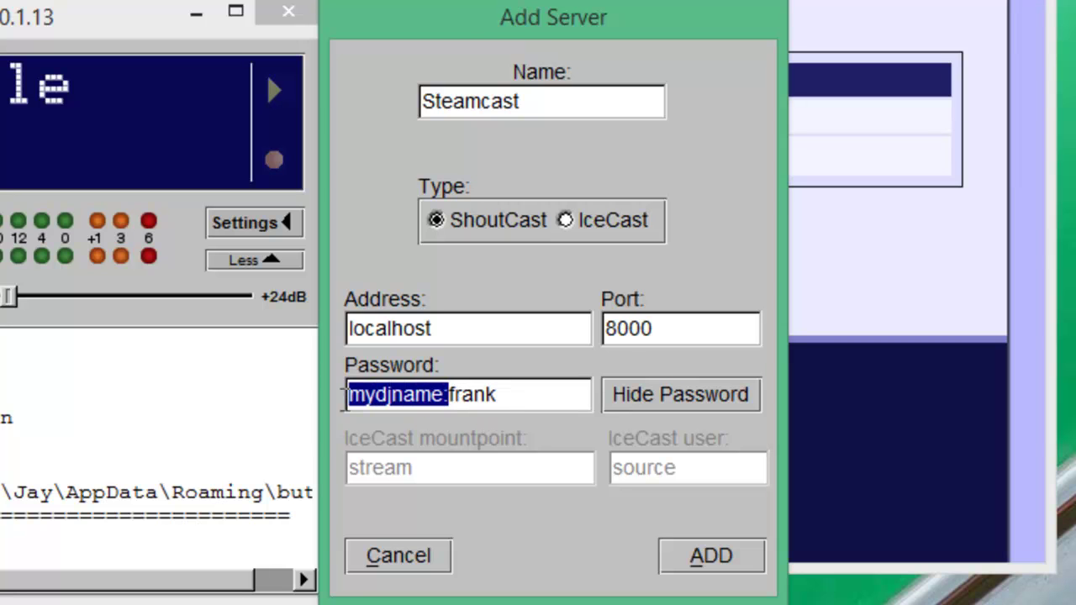
left_click_drag(450, 394, 558, 396)
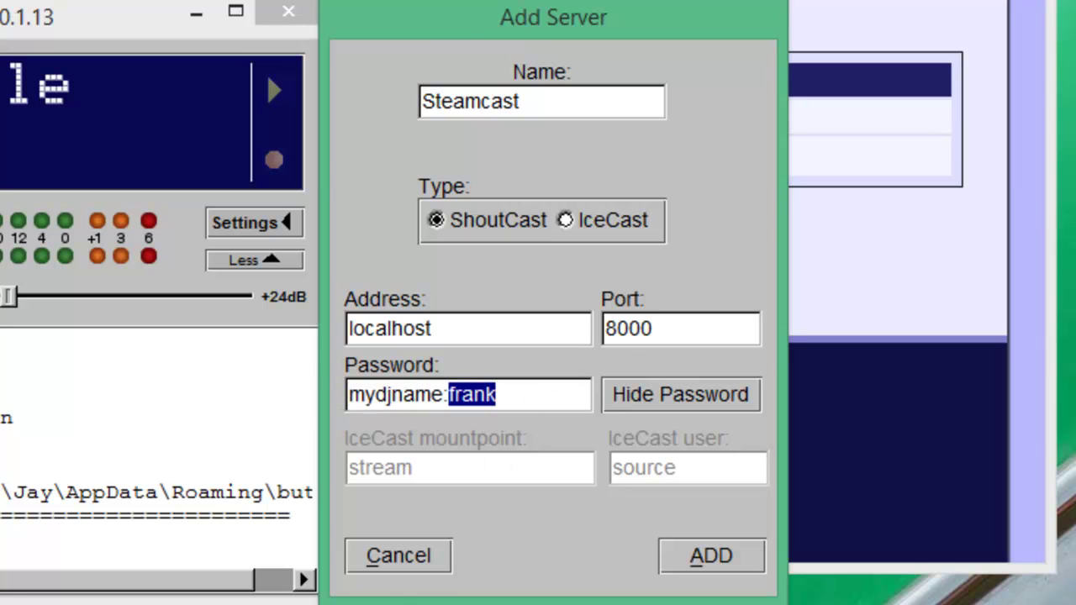
left_click(508, 397)
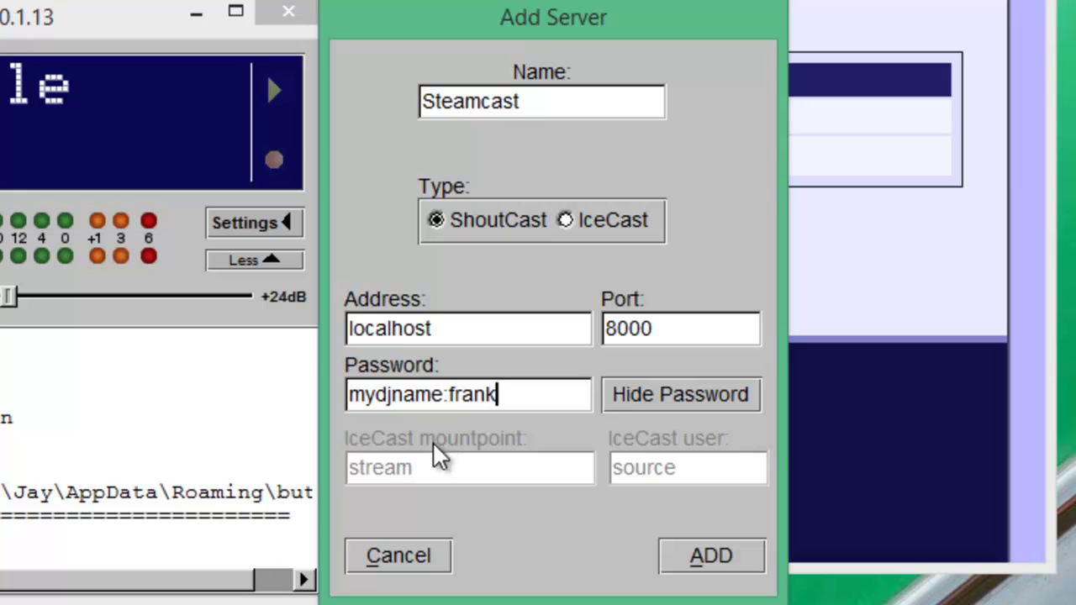
- Switch the server type to IceCast and trim the password to just the DJ password
left_click(575, 225)
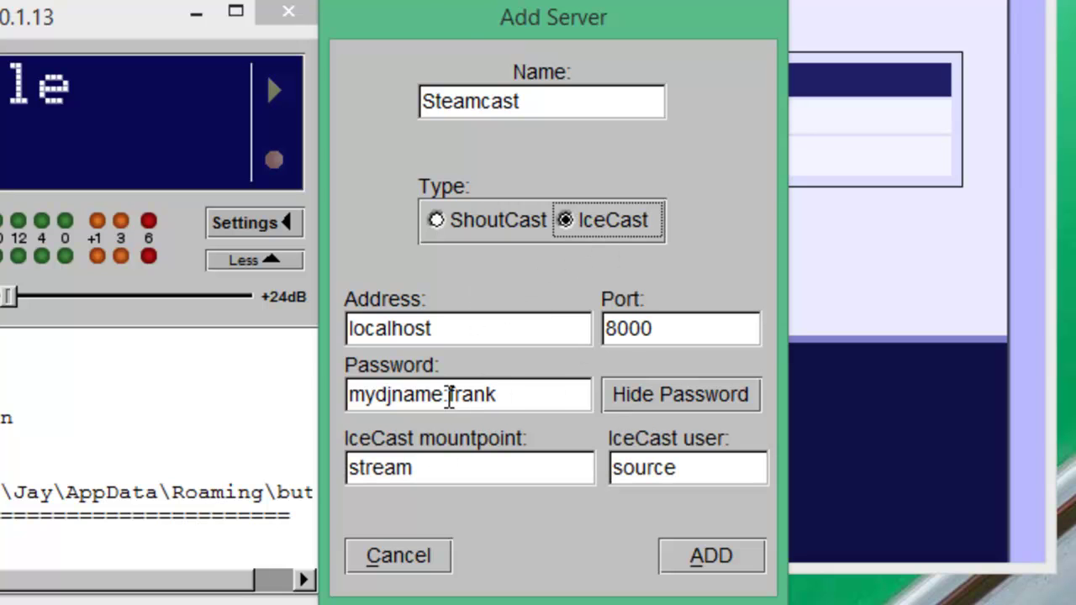
left_click_drag(449, 395, 308, 395)
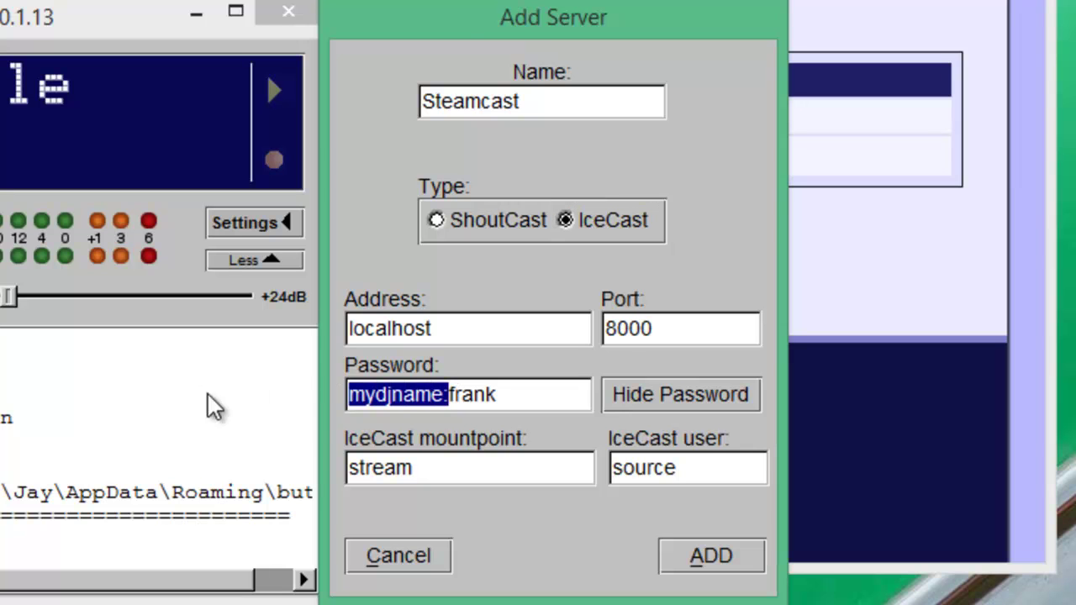
left_click(403, 395)
left_click_drag(444, 391, 34, 411)
key("BackSpace")
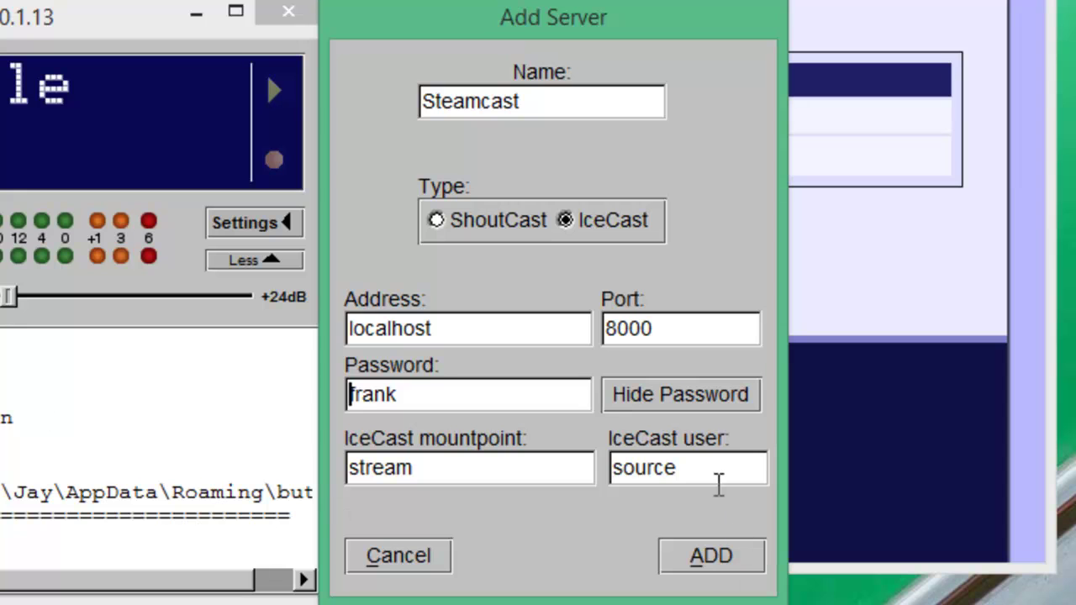
- Set the IceCast user to mydjname and the mountpoint to live
left_click_drag(703, 469, 420, 469)
type("mydjname")
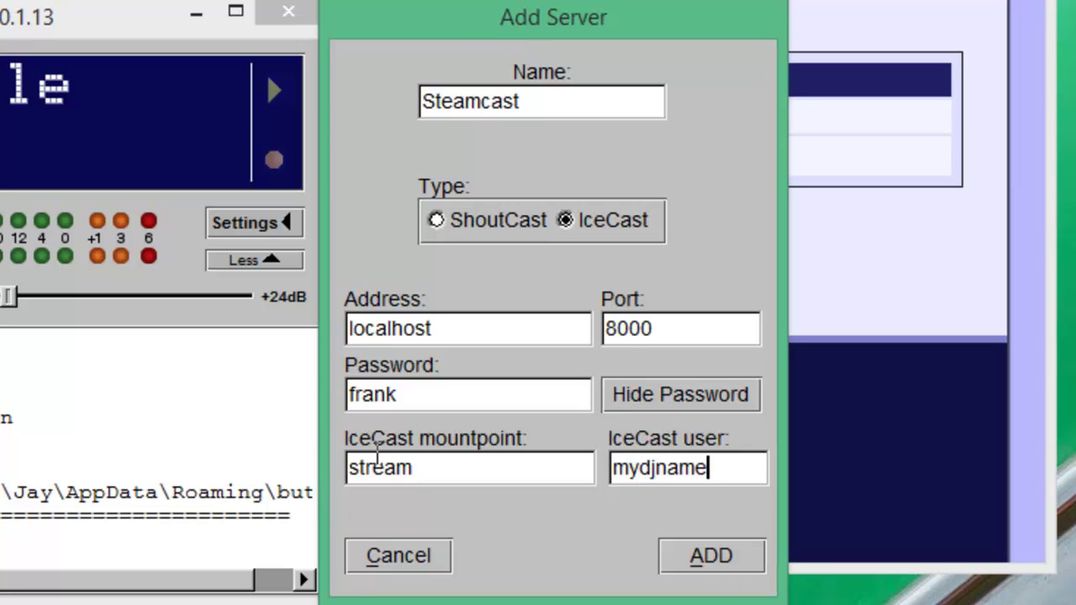
left_click_drag(442, 473, 210, 486)
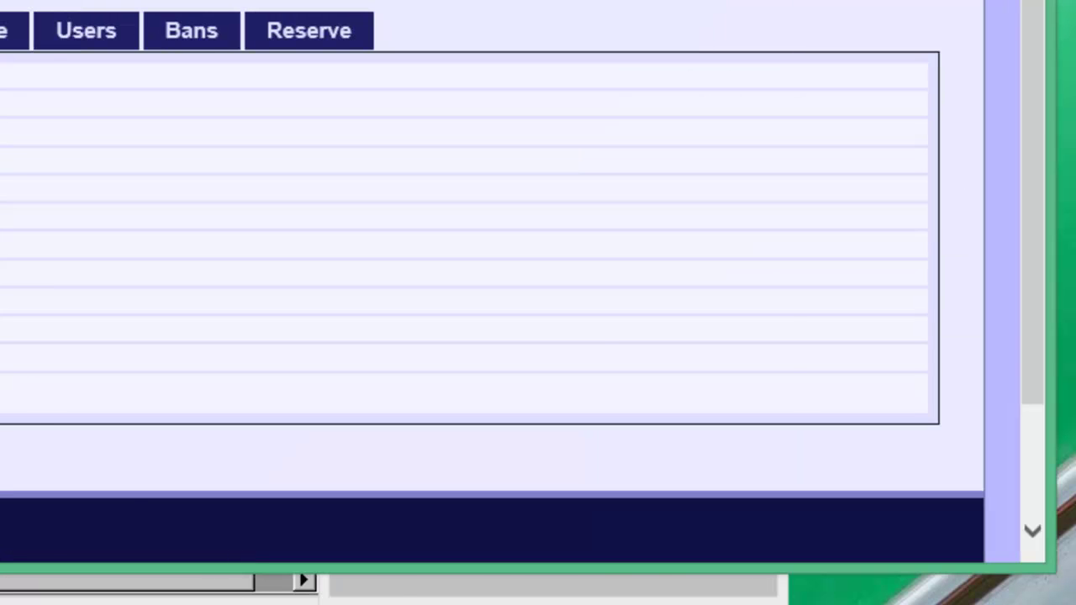
left_click(395, 598)
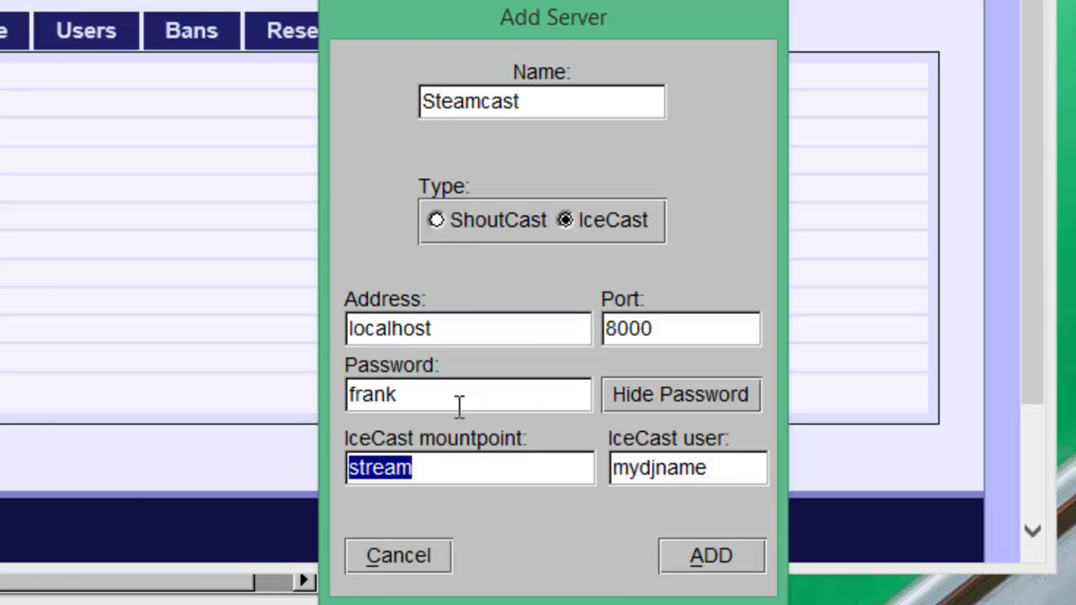
type("live")
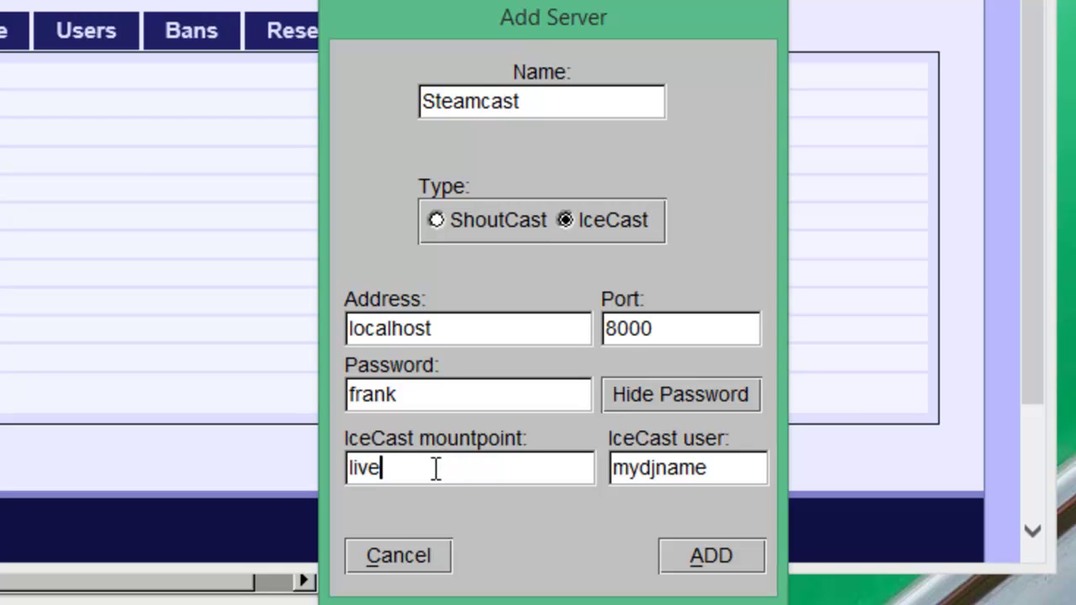
- Save the Steamcast server, reopen settings and start a new Stream Infos entry
left_click(707, 557)
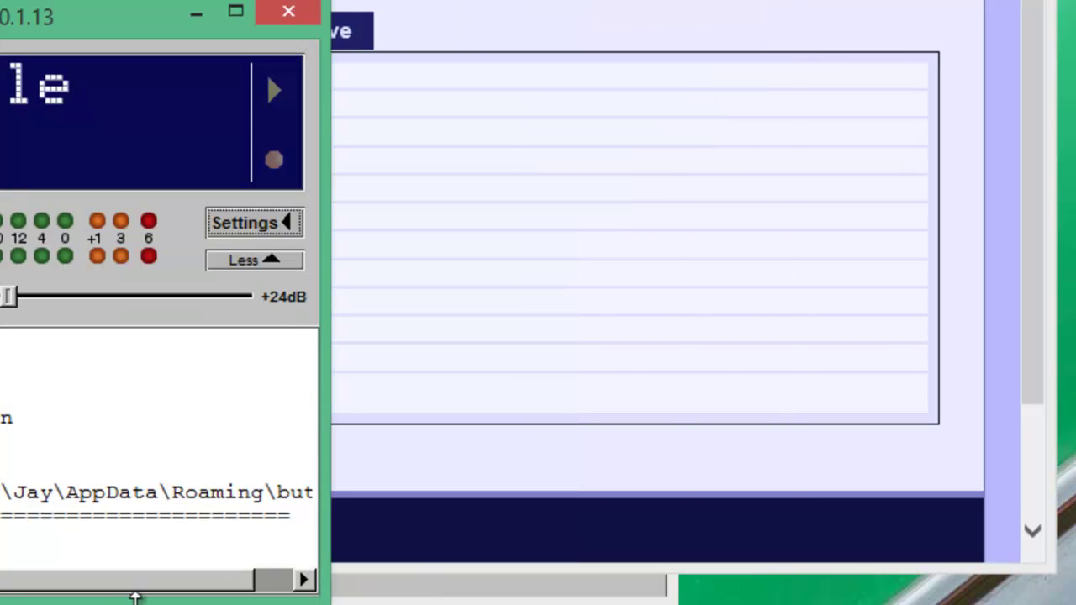
left_click(259, 213)
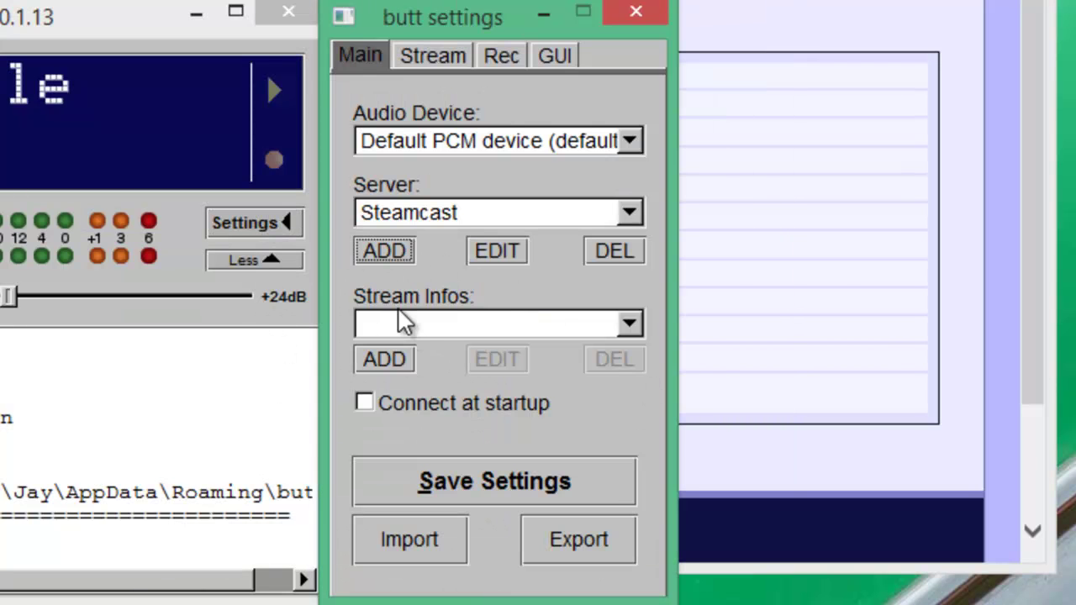
left_click(385, 360)
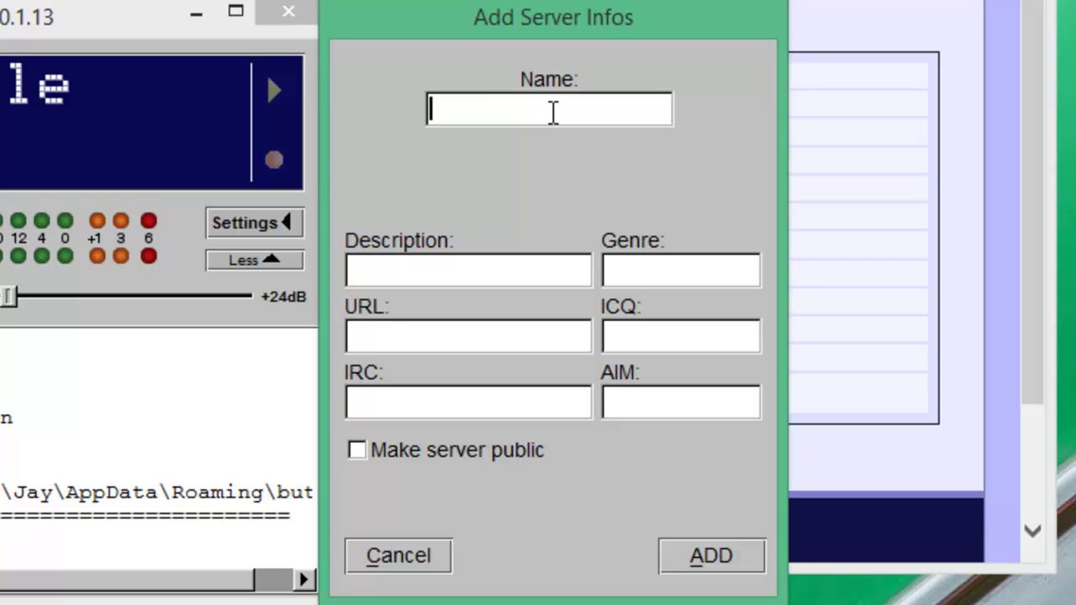
type("My radio")
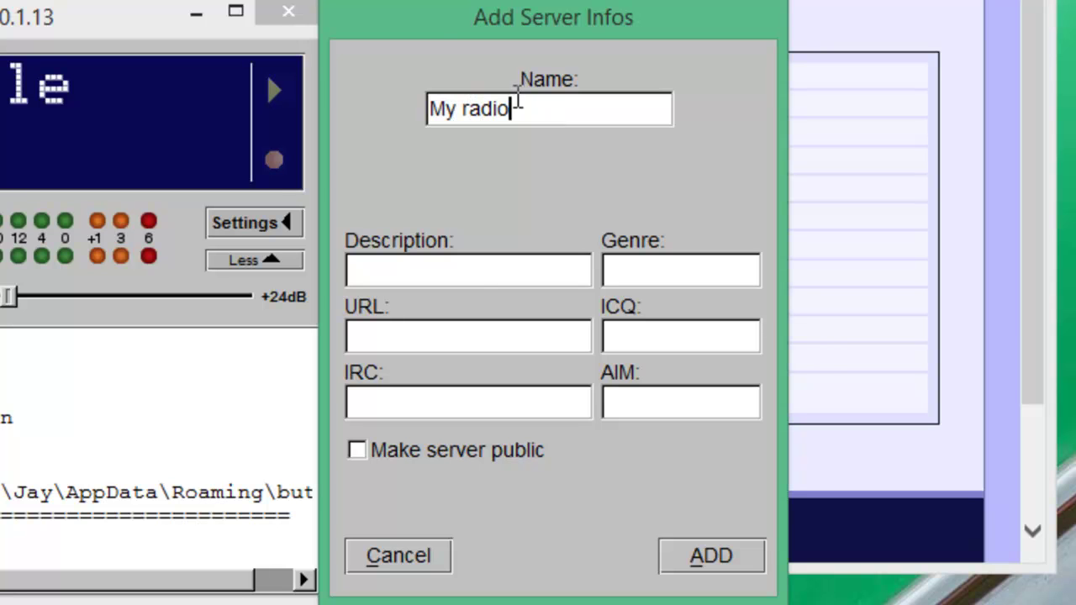
left_click(484, 275)
type("Streaming to th ew")
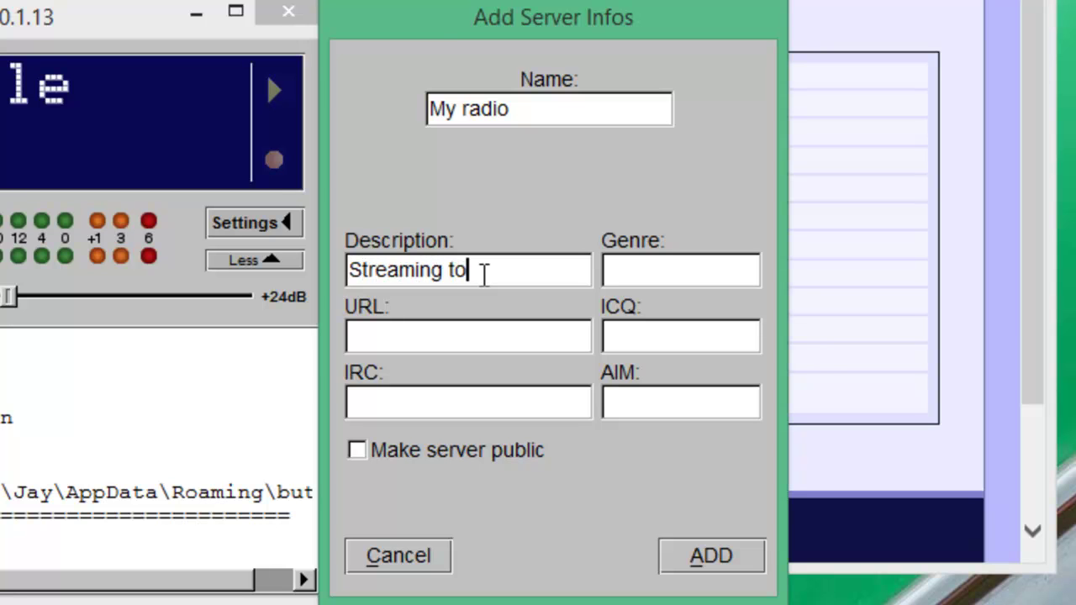
key("BackSpace")
key("BackSpace")
key("BackSpace")
key("BackSpace")
type("he World!")
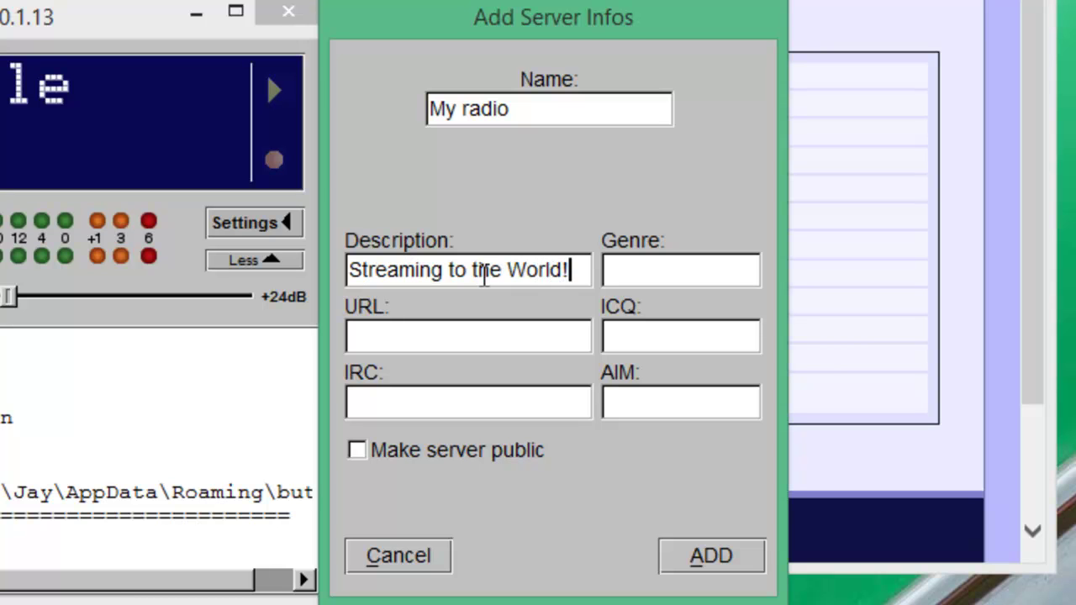
left_click(716, 262)
type("Talk")
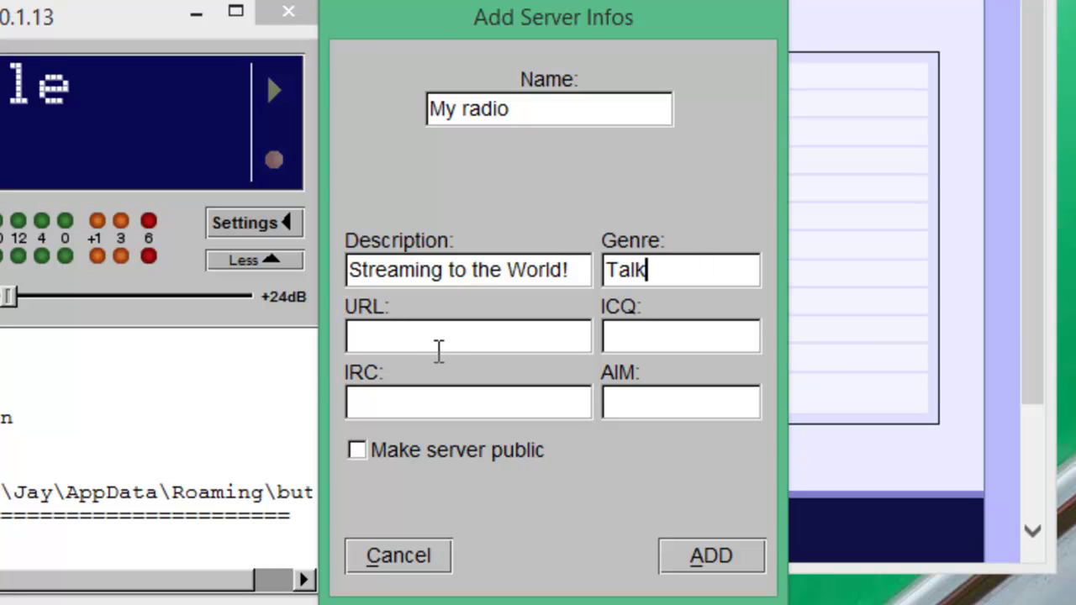
left_click(443, 341)
type("http://")
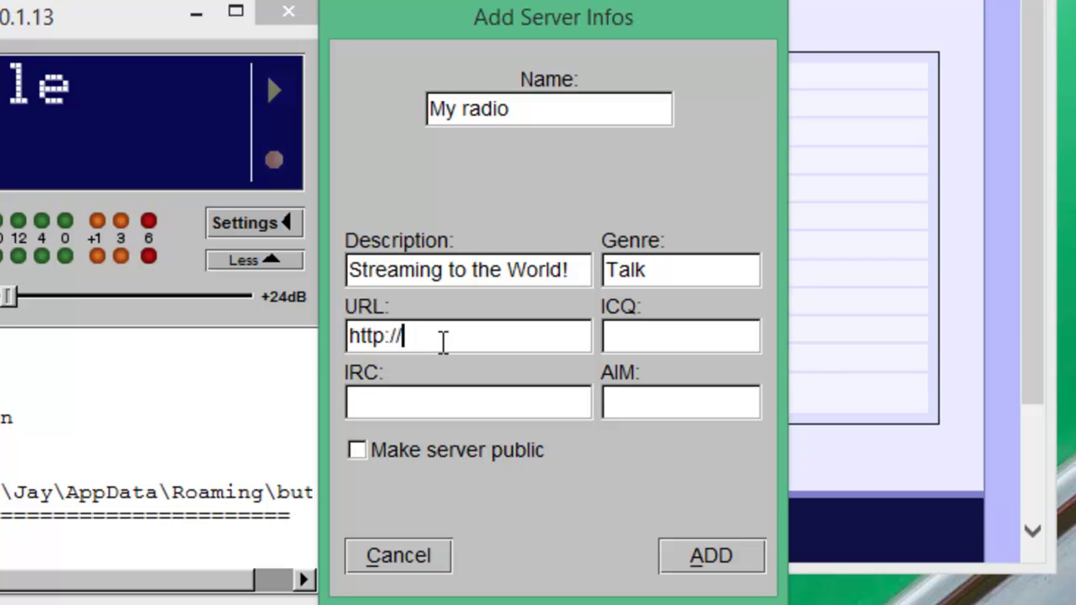
type("www")
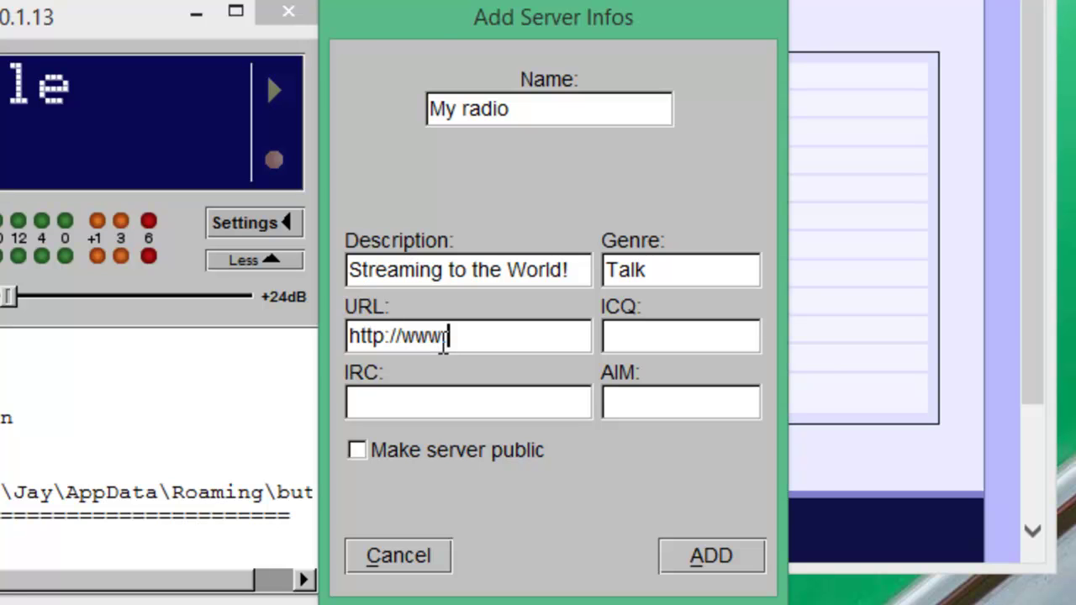
type(".steamcast.com/")
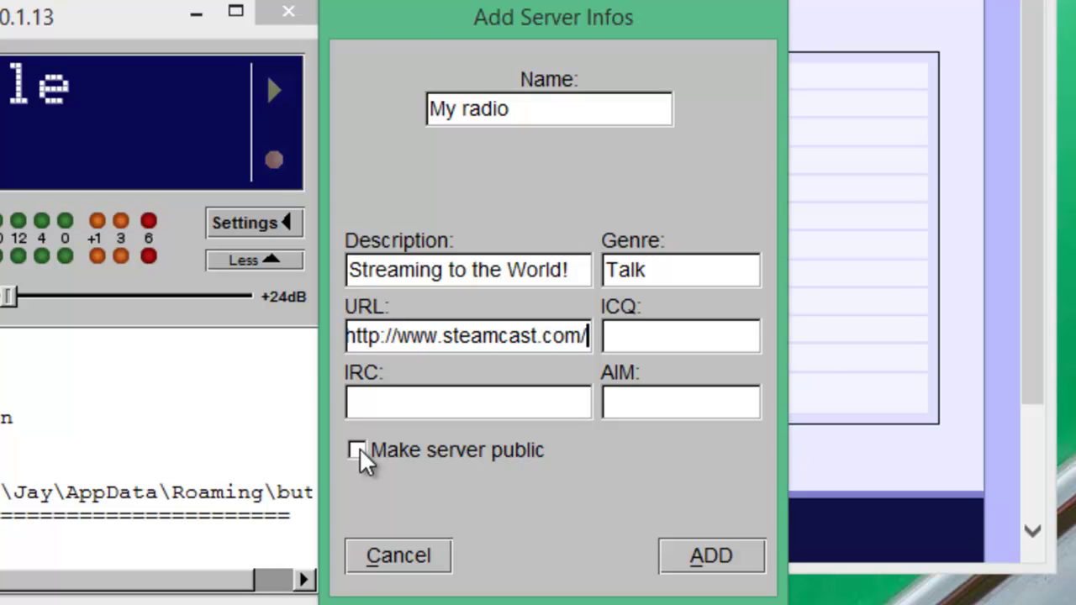
left_click(358, 452)
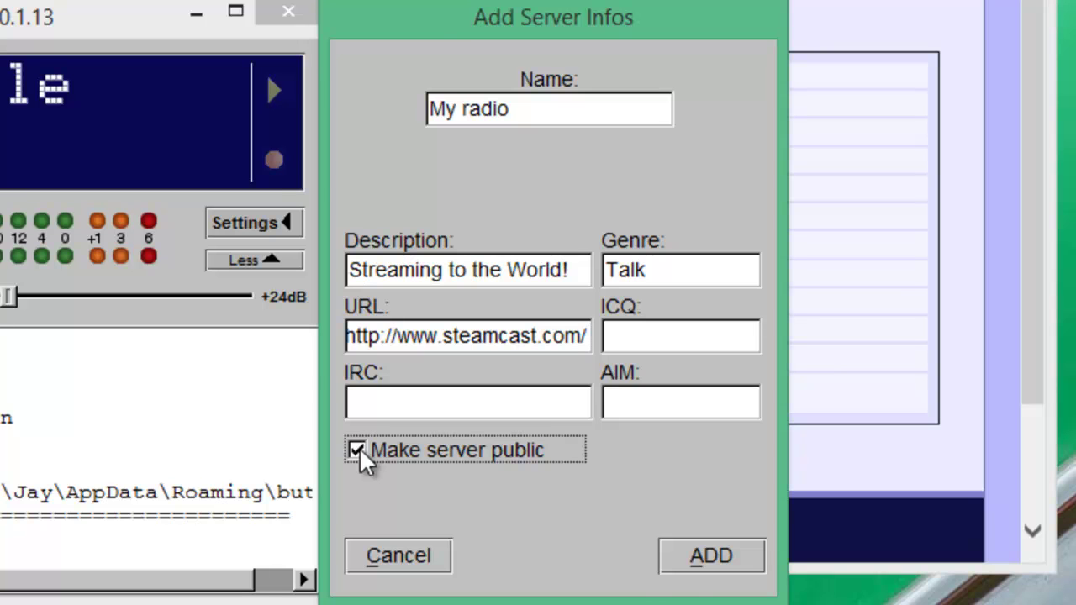
left_click(713, 561)
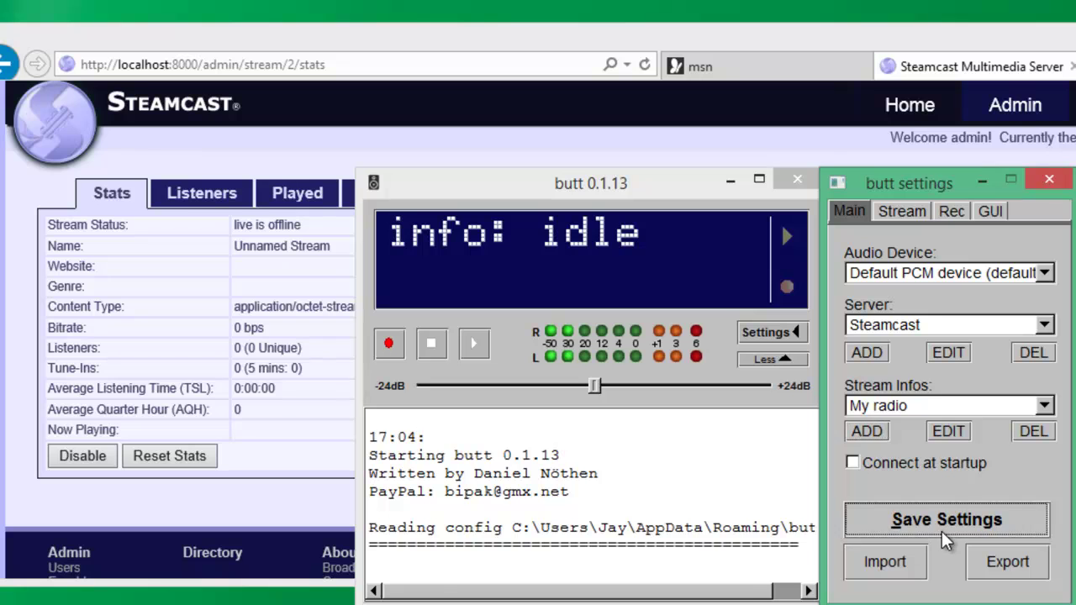
- Save the butt settings, start broadcasting, and refresh the Steamcast stream stats
left_click(941, 531)
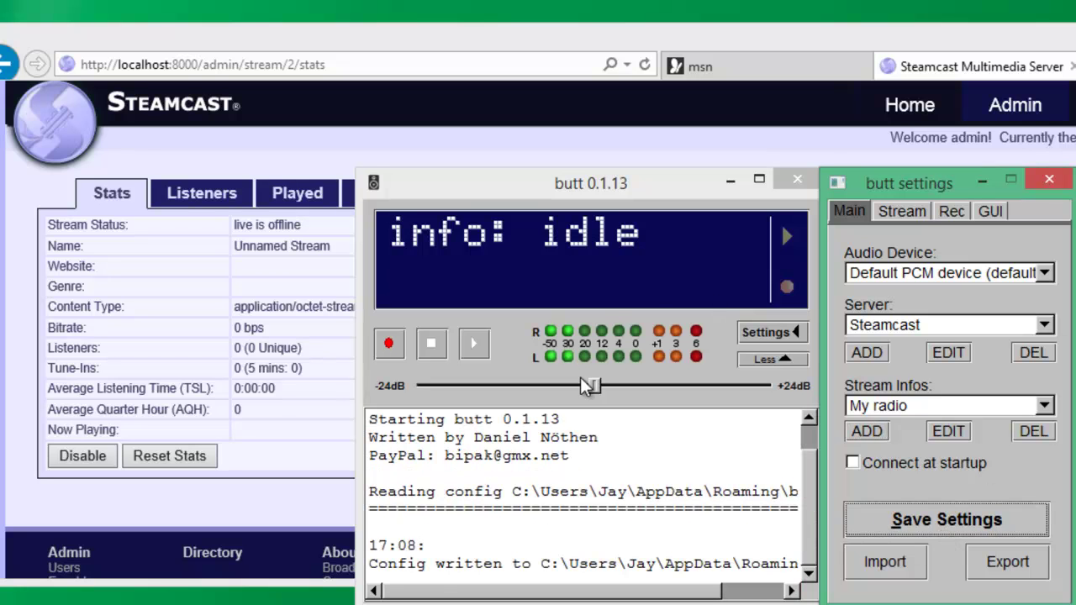
left_click(474, 348)
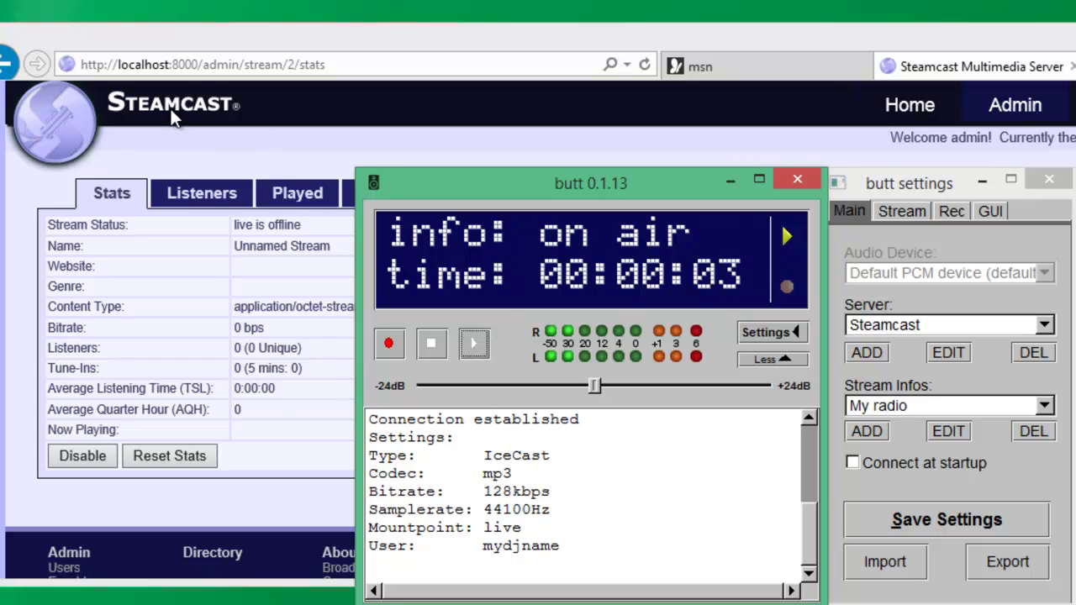
left_click(645, 66)
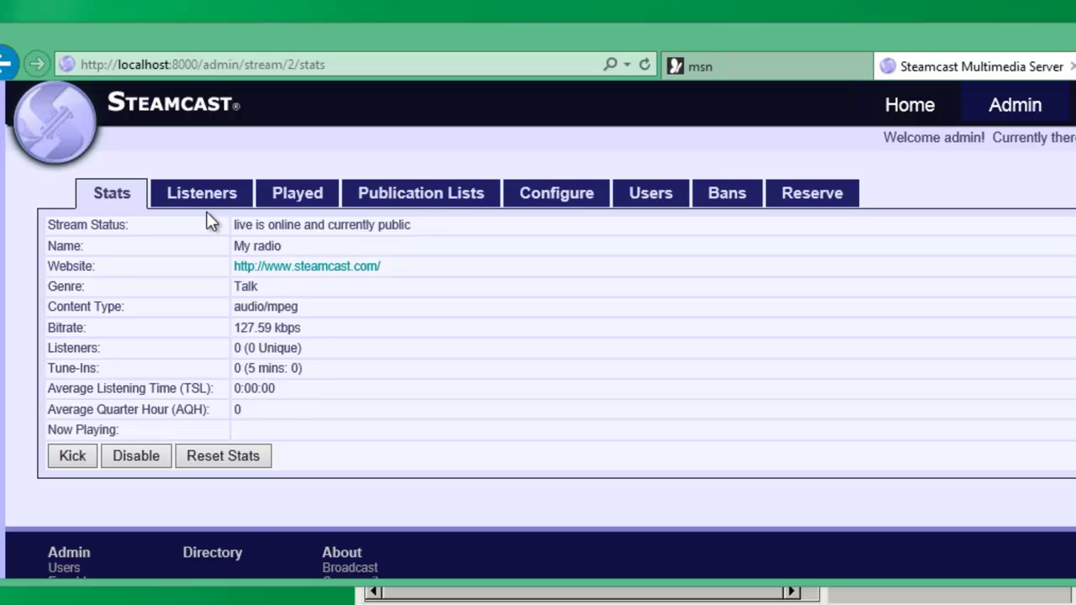
- Review the live mount's Played, Configure and Users tabs, then return to Stats
left_click(297, 194)
left_click(561, 202)
left_click(660, 202)
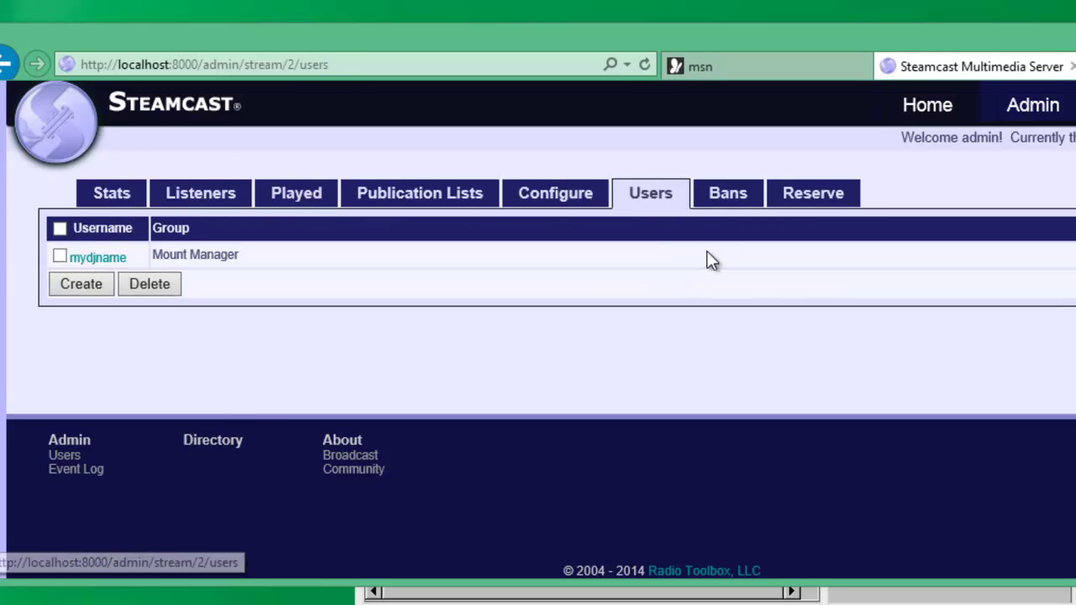
left_click(95, 201)
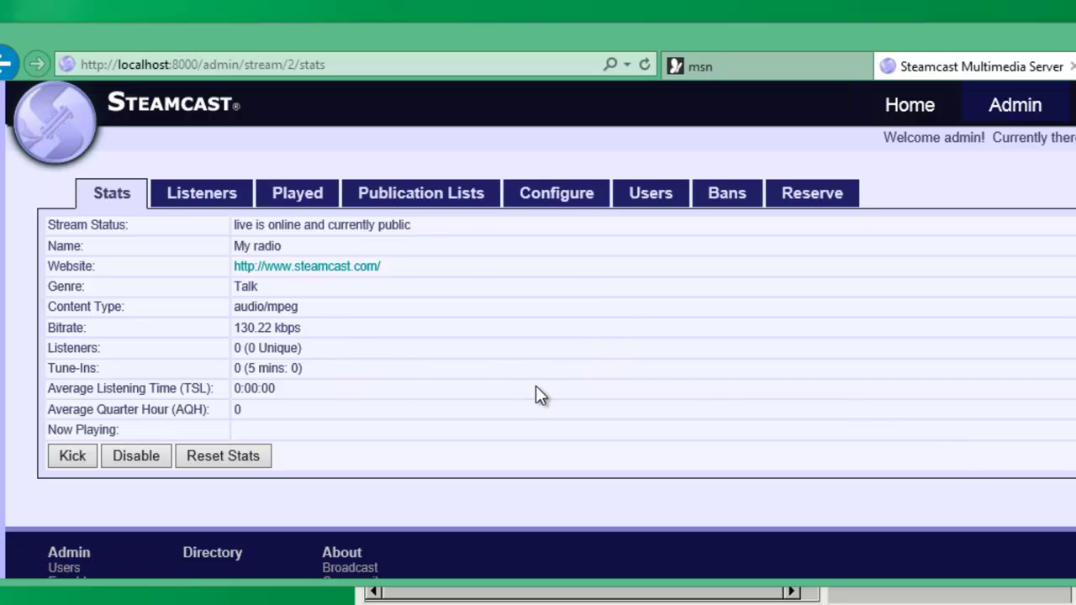
- Play the /live stream, check its Listeners tab, then open the /live stats page
left_click(1011, 107)
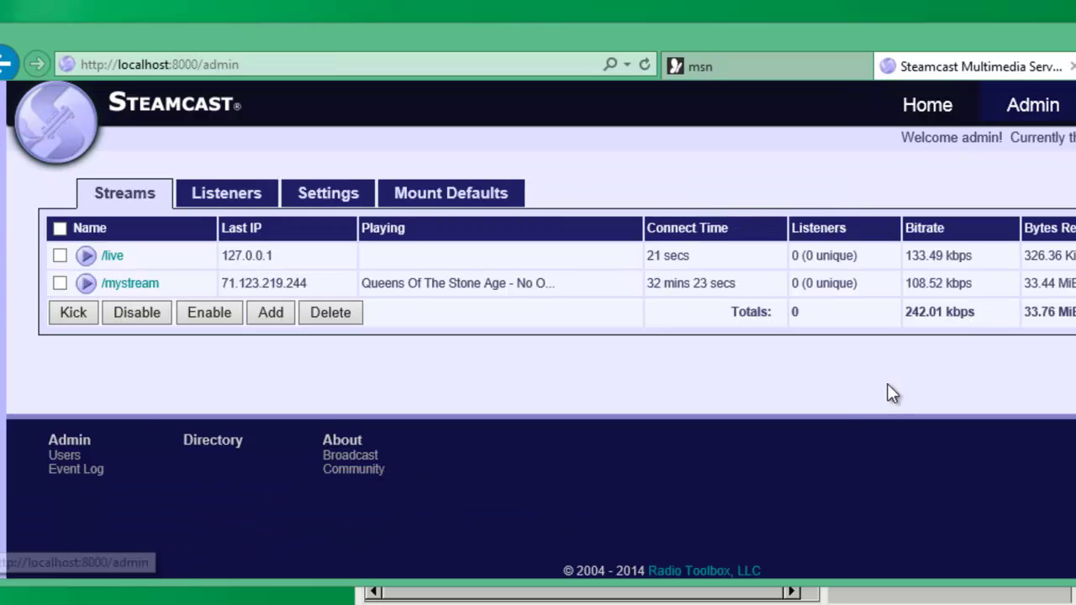
left_click(86, 256)
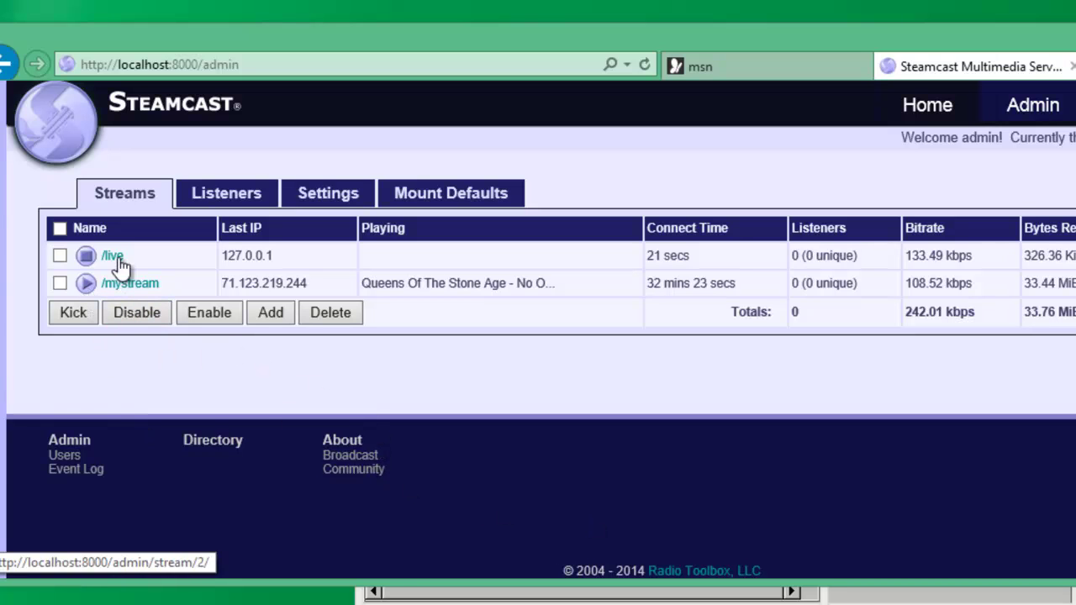
left_click(225, 200)
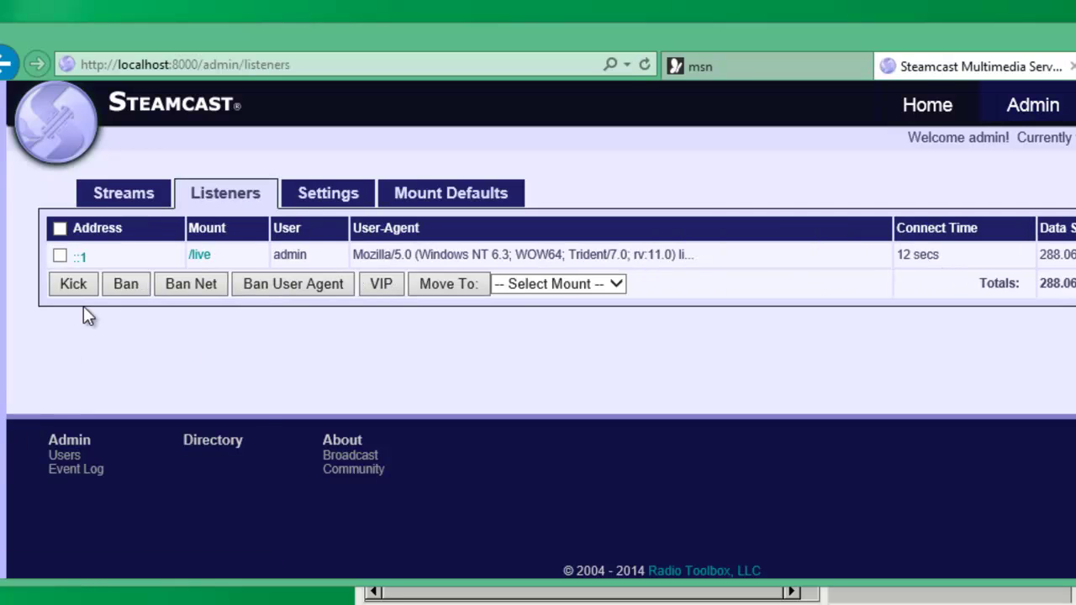
left_click(137, 197)
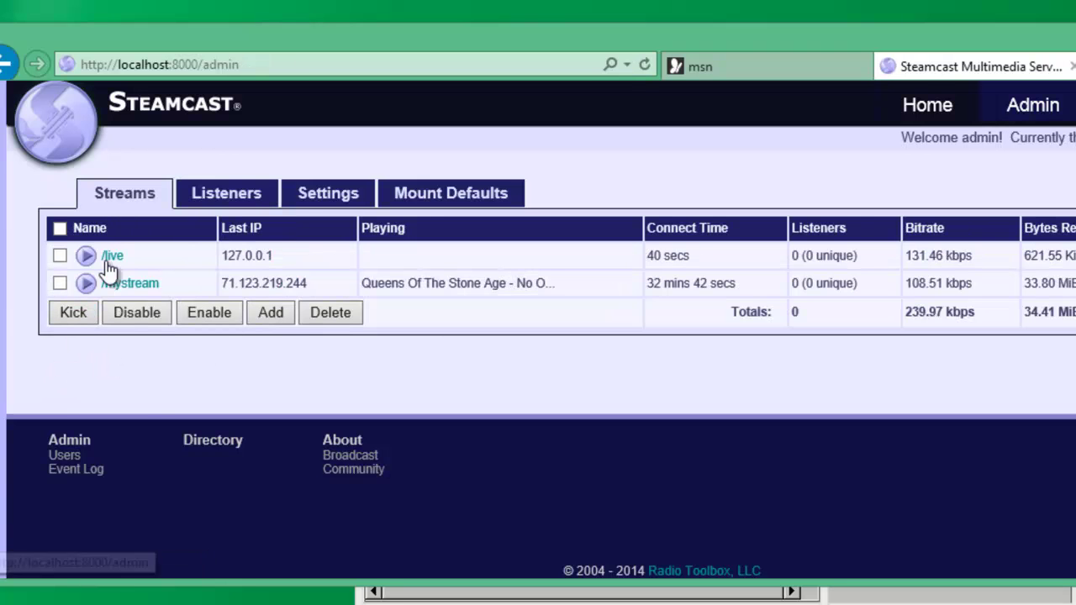
left_click(110, 257)
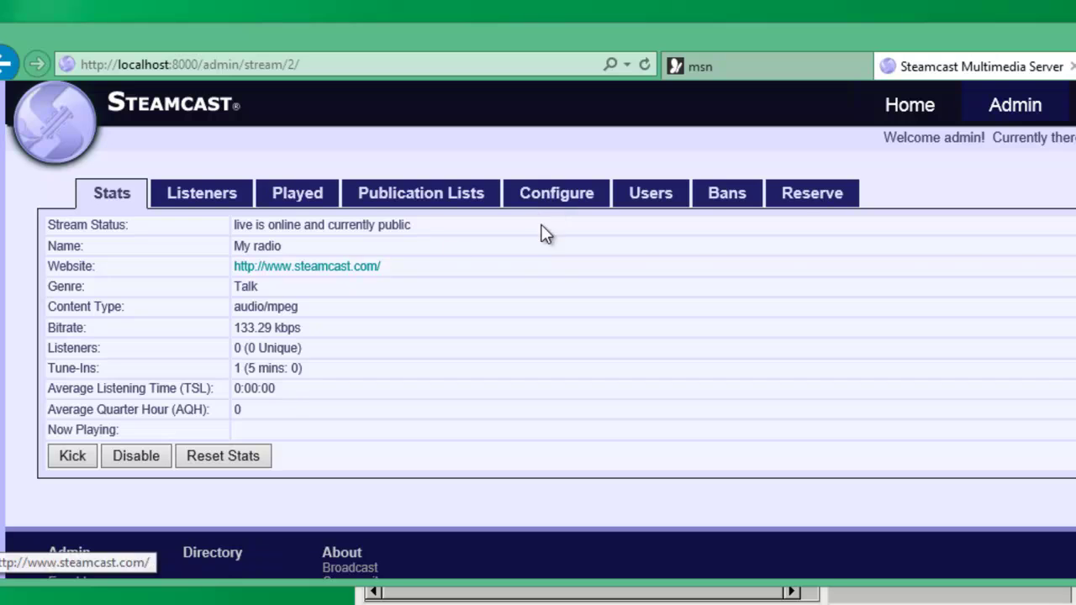
- Open Mount Defaults and add an AvgBitrateLimit field
left_click(1018, 105)
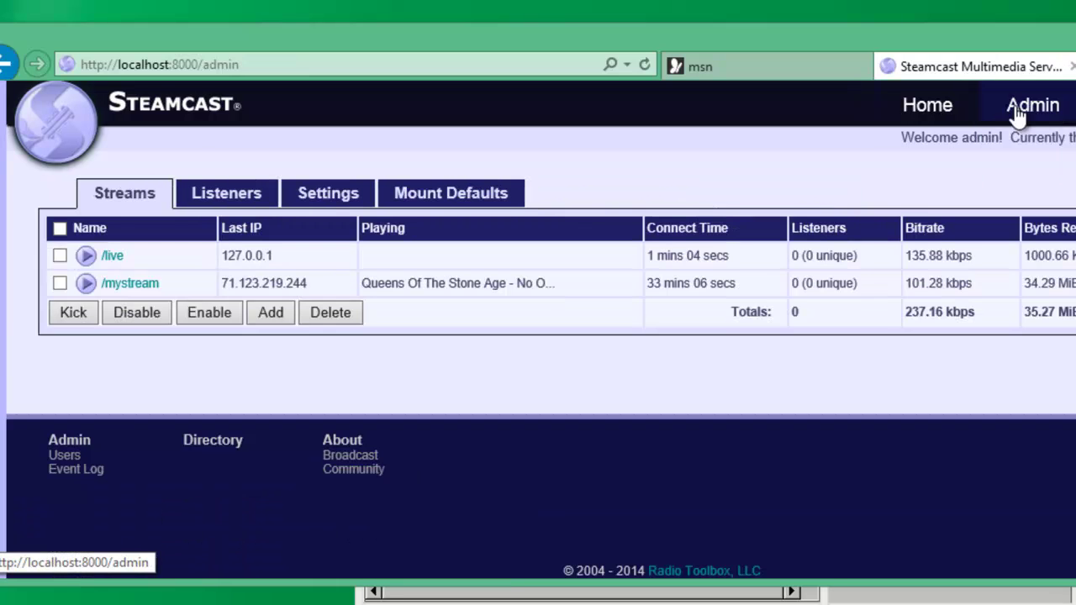
left_click(458, 189)
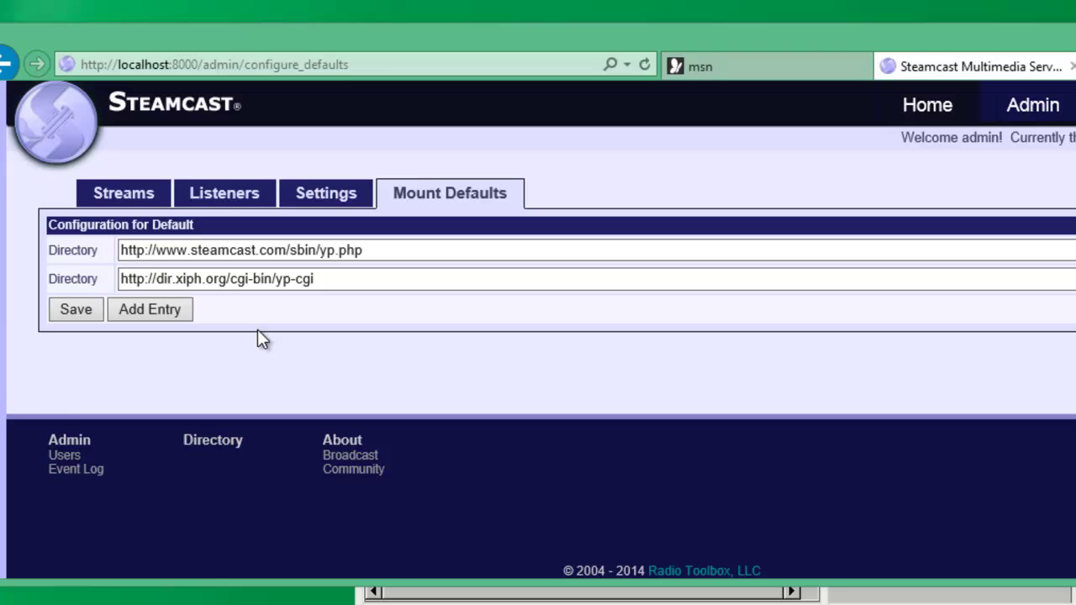
left_click(147, 311)
left_click(157, 310)
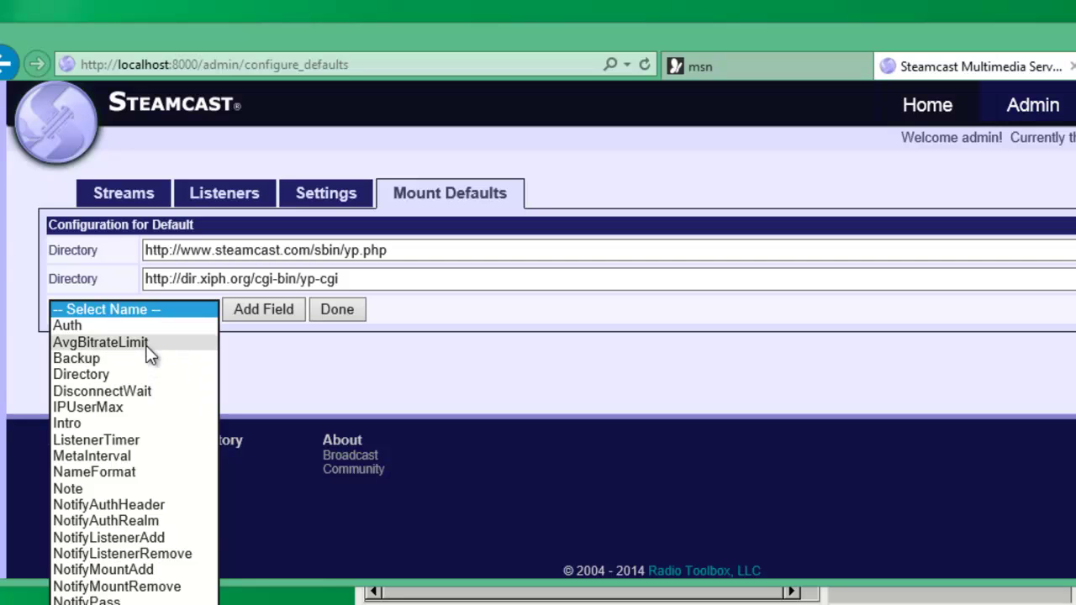
left_click(146, 343)
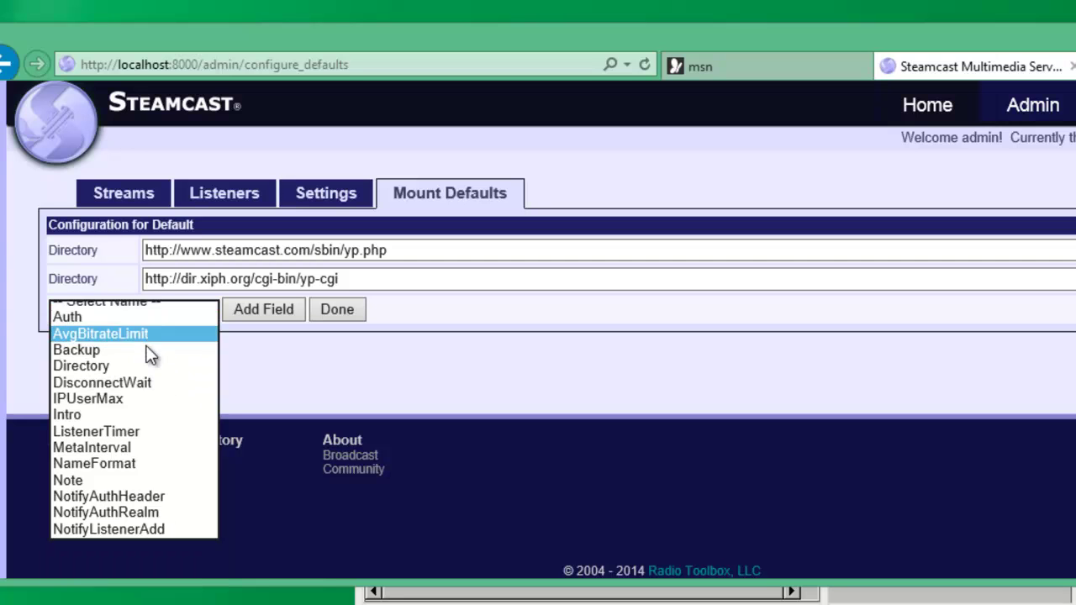
left_click(271, 317)
- Enter 140 as AvgBitrateLimit, then clear it back to empty and finish with Done
left_click(253, 312)
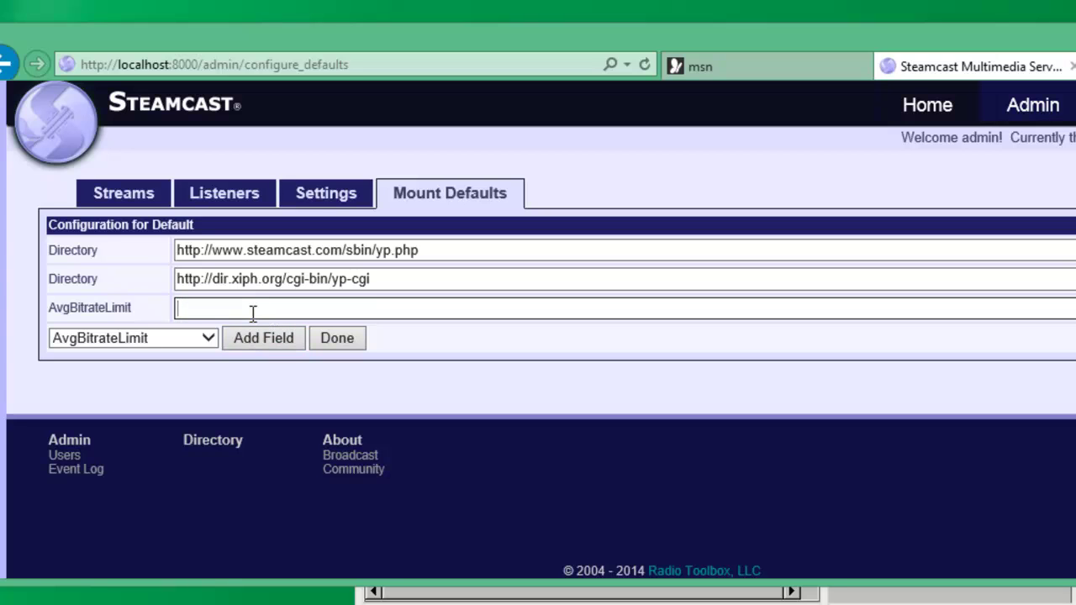
type("140")
left_click(276, 366)
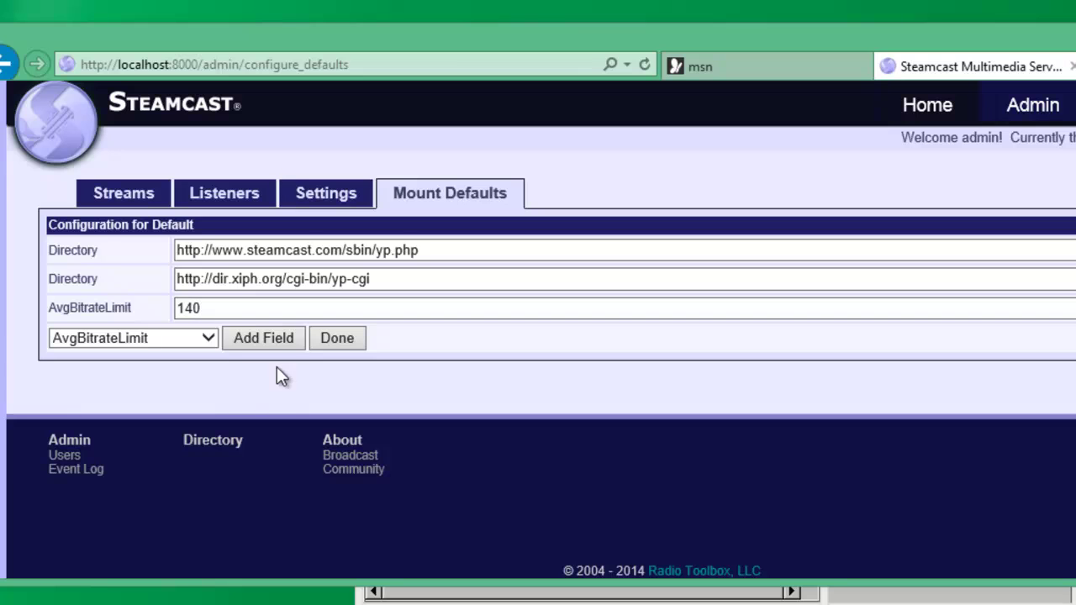
left_click(216, 310)
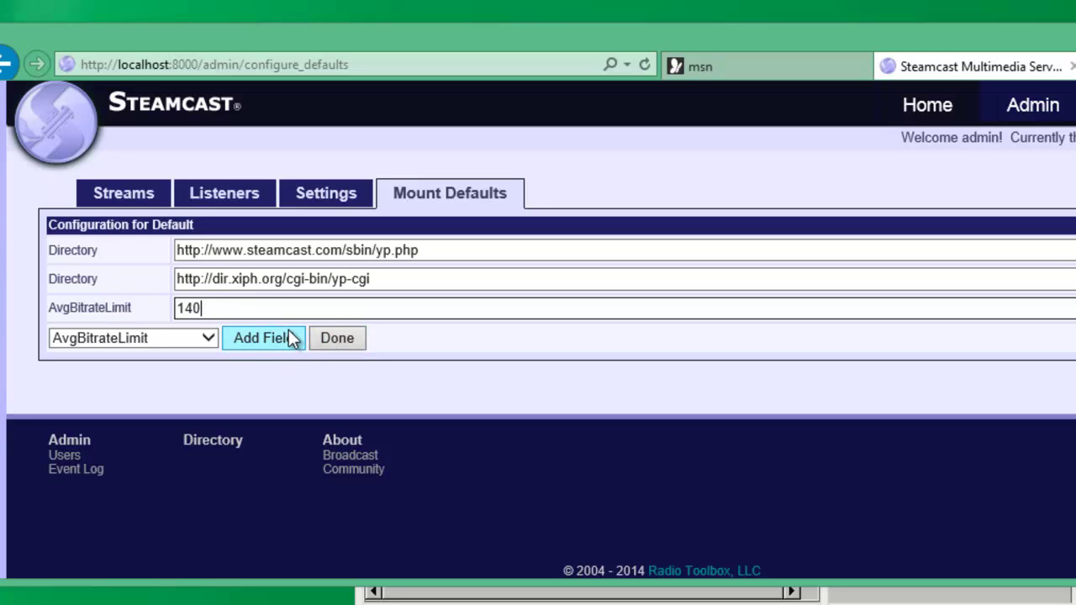
double_click(187, 308)
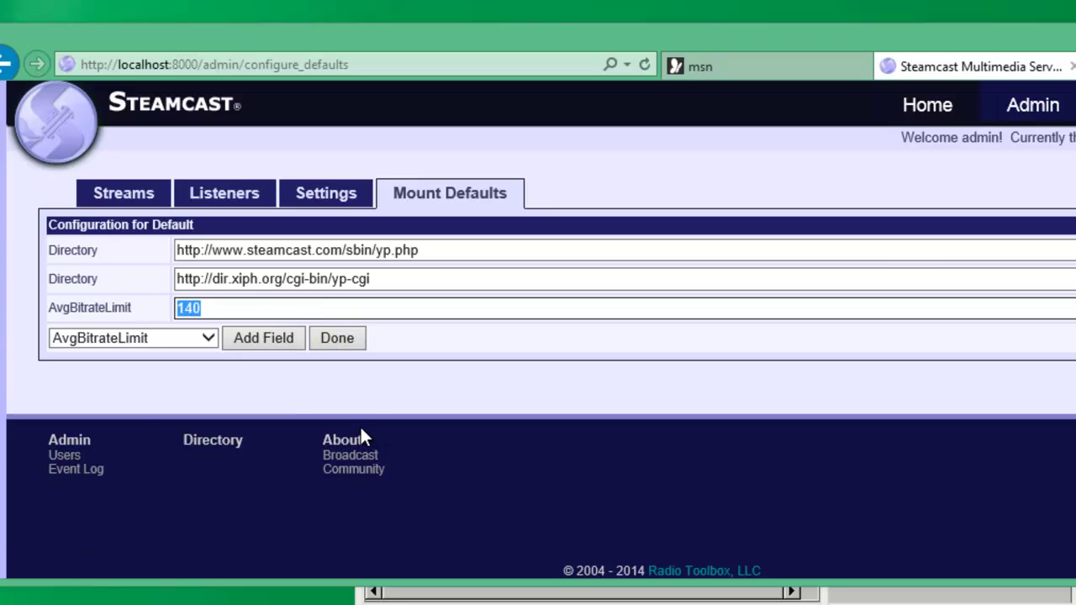
key("BackSpace")
left_click(335, 340)
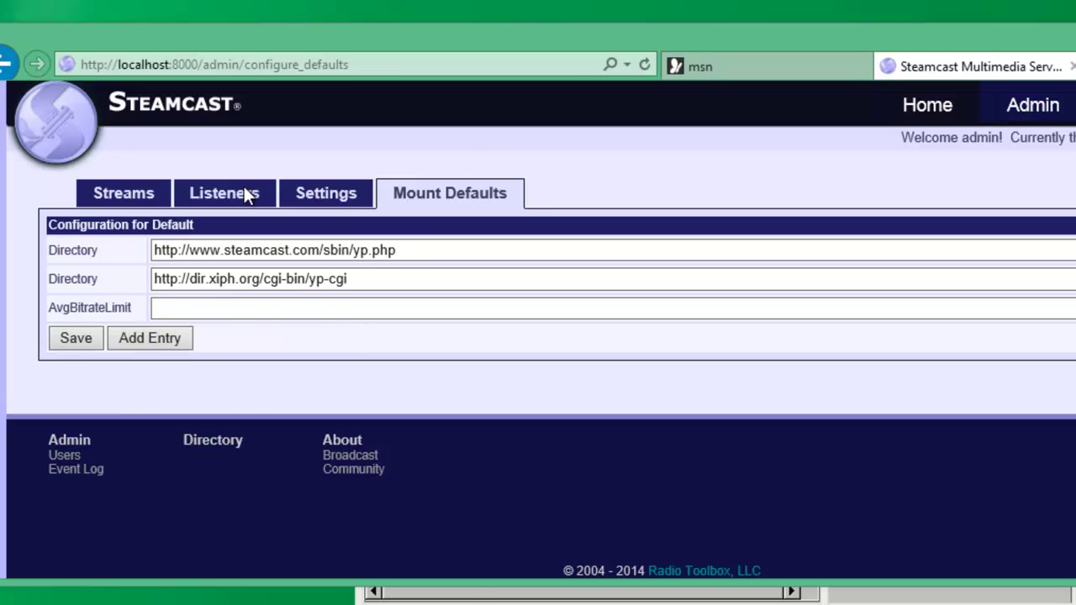
- Review the server Settings tab, go back to Streams, then open the Admin > Users page
left_click(313, 202)
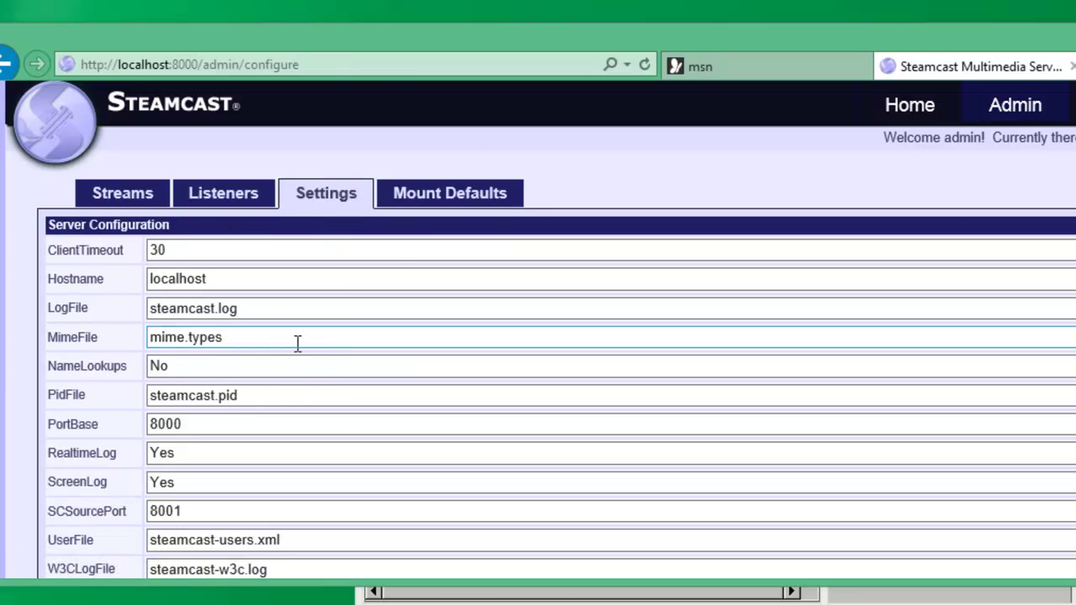
scroll(299, 351, "down", 3)
scroll(290, 337, "up", 3)
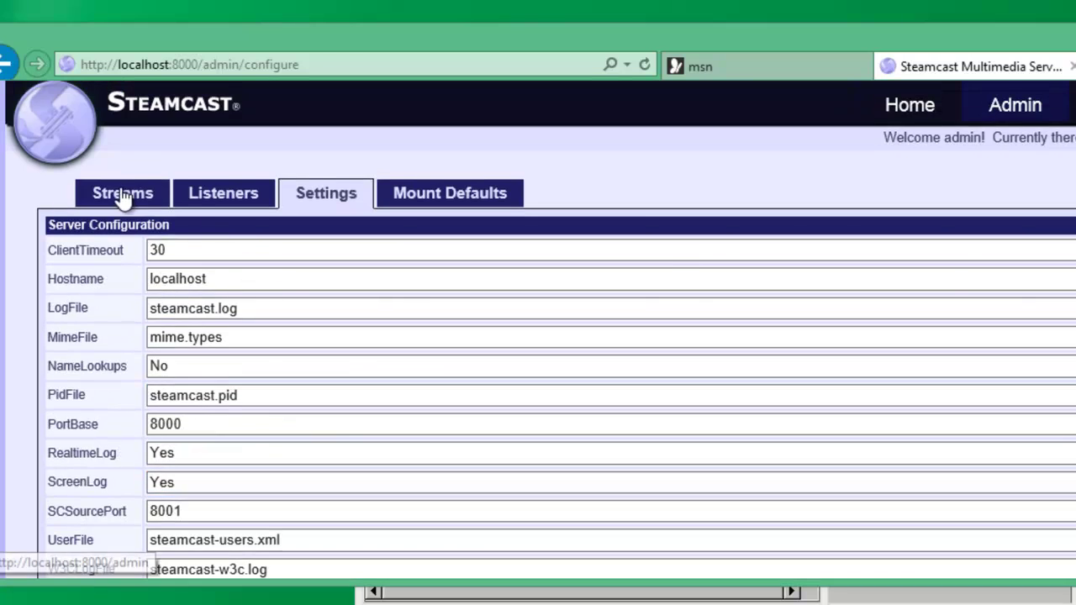
left_click(123, 195)
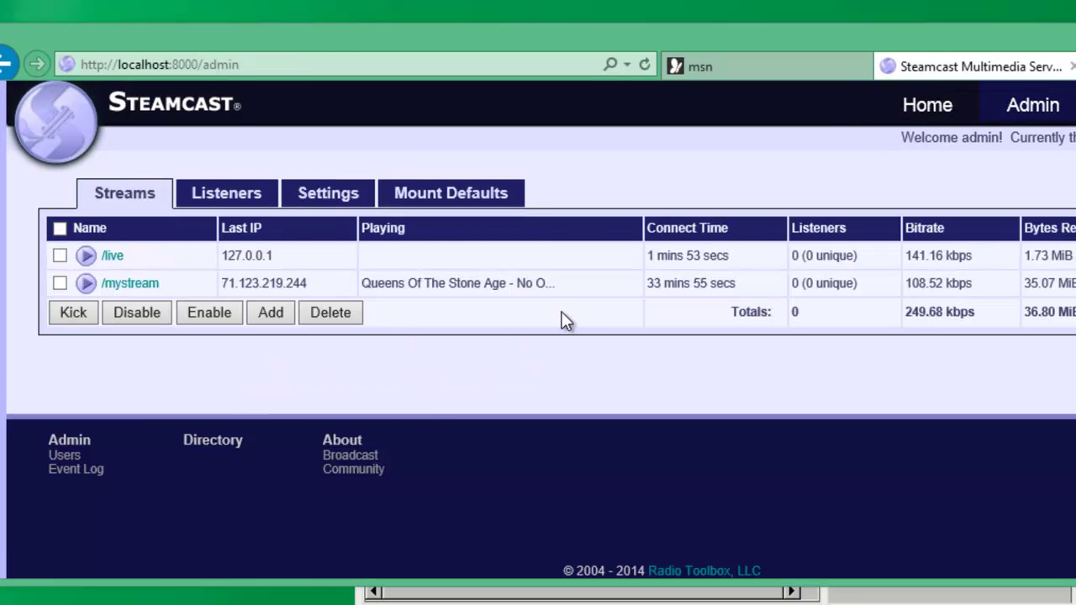
left_click(1018, 139)
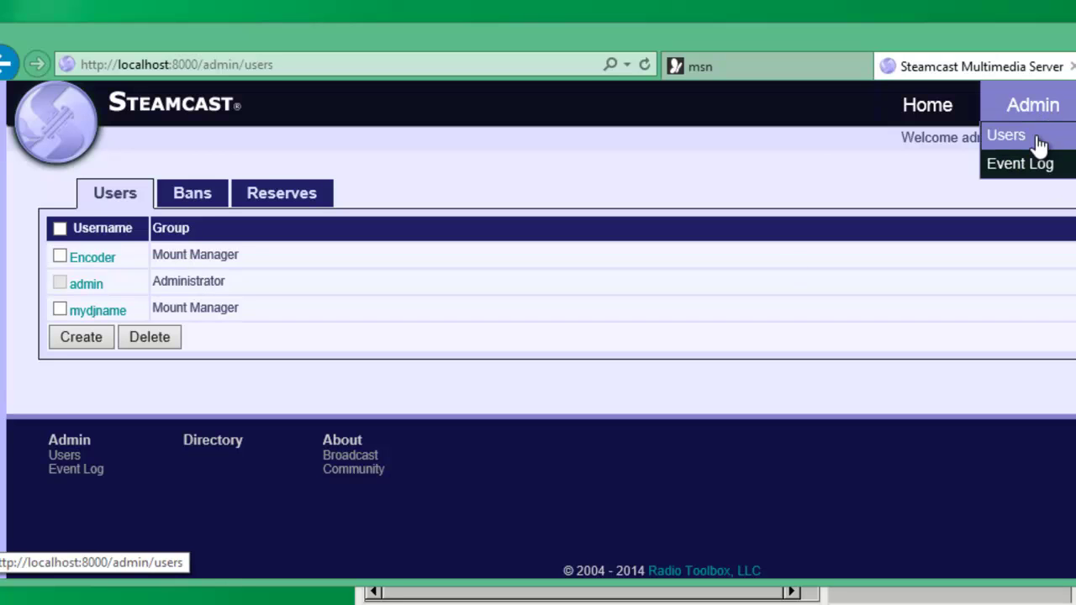
- Open the DJ user's account and show its access rules for the /live (1) mount
left_click(1037, 139)
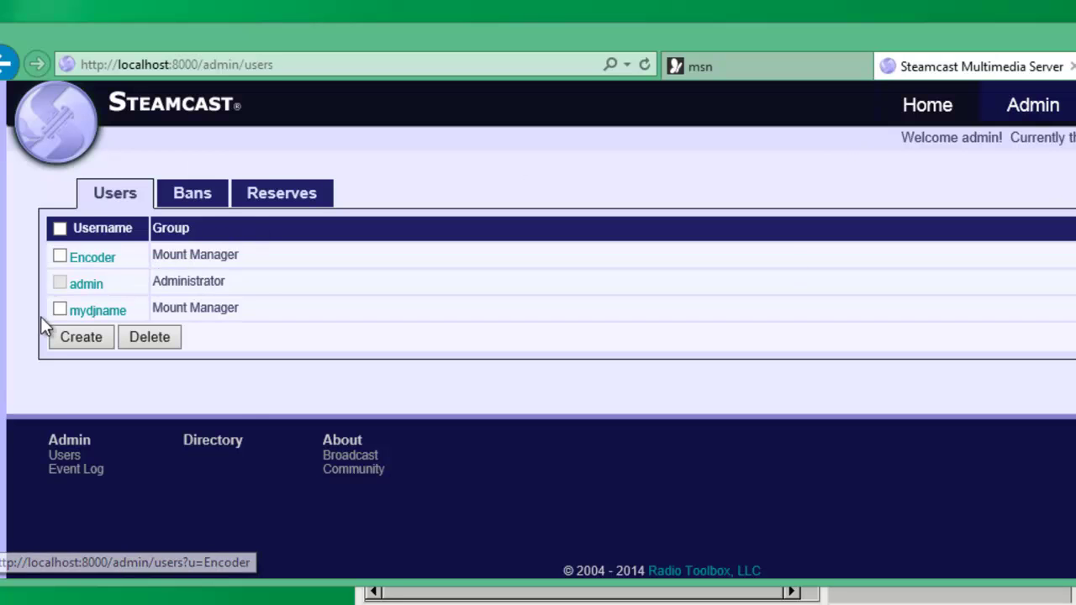
left_click(90, 311)
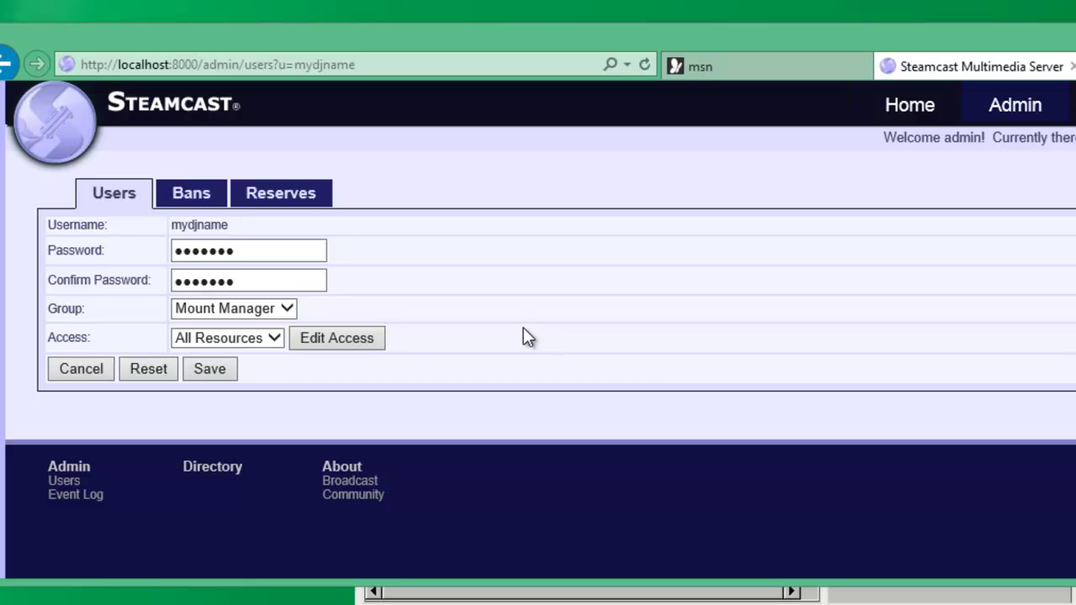
left_click(234, 338)
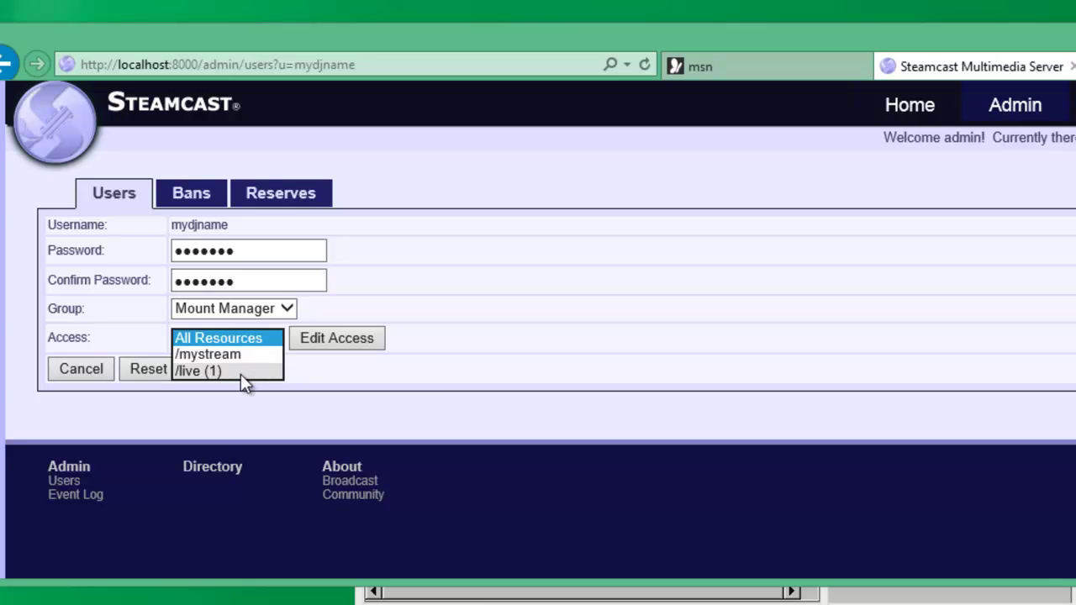
left_click(233, 372)
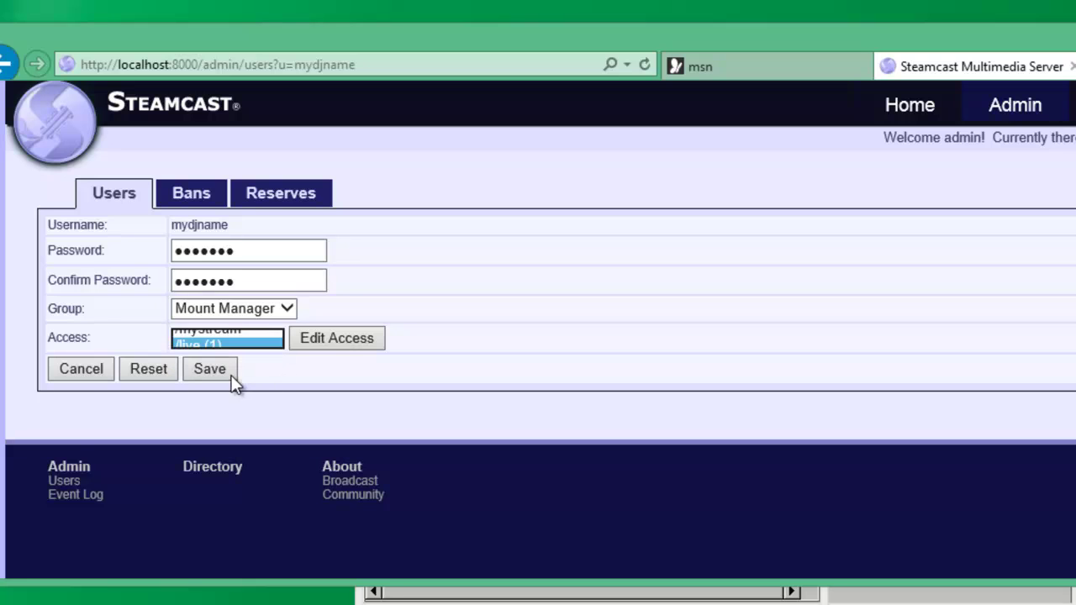
left_click(338, 339)
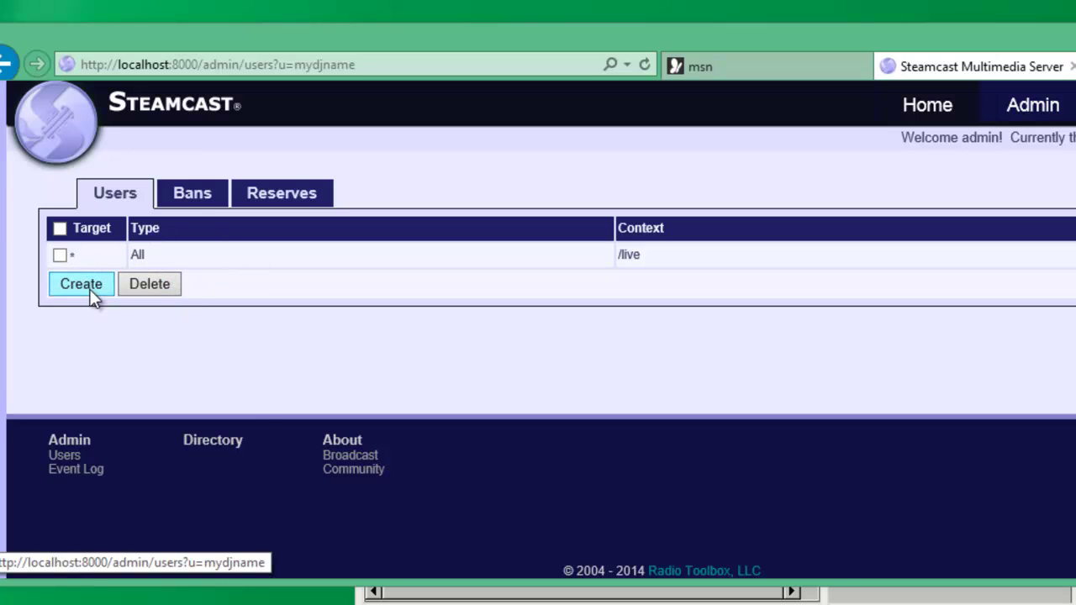
- Check the empty Bans and Reserves lists, then go back to the admin Streams overview
left_click(203, 204)
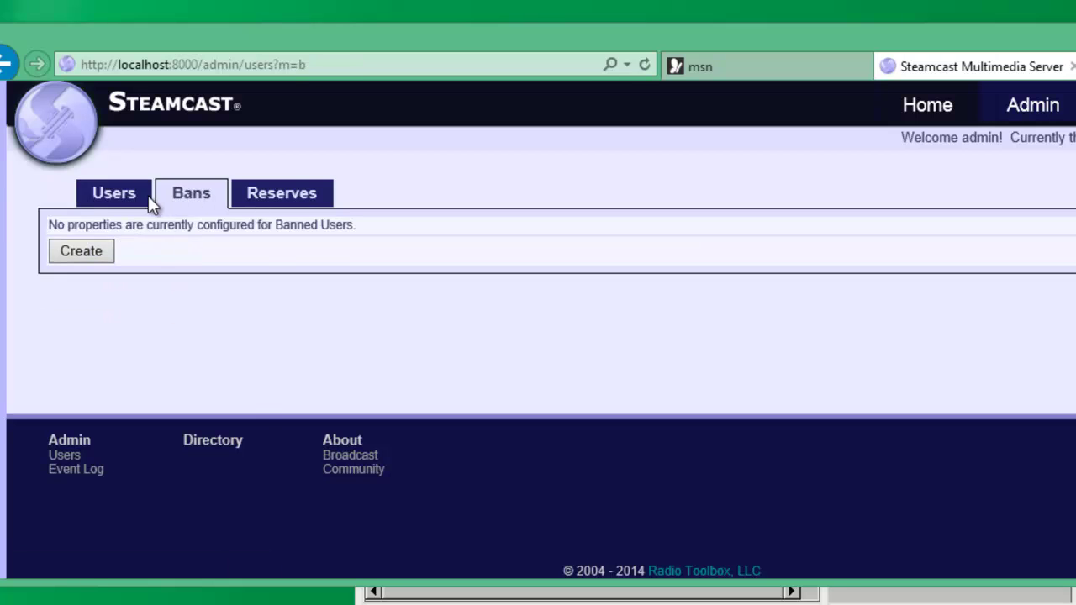
left_click(126, 202)
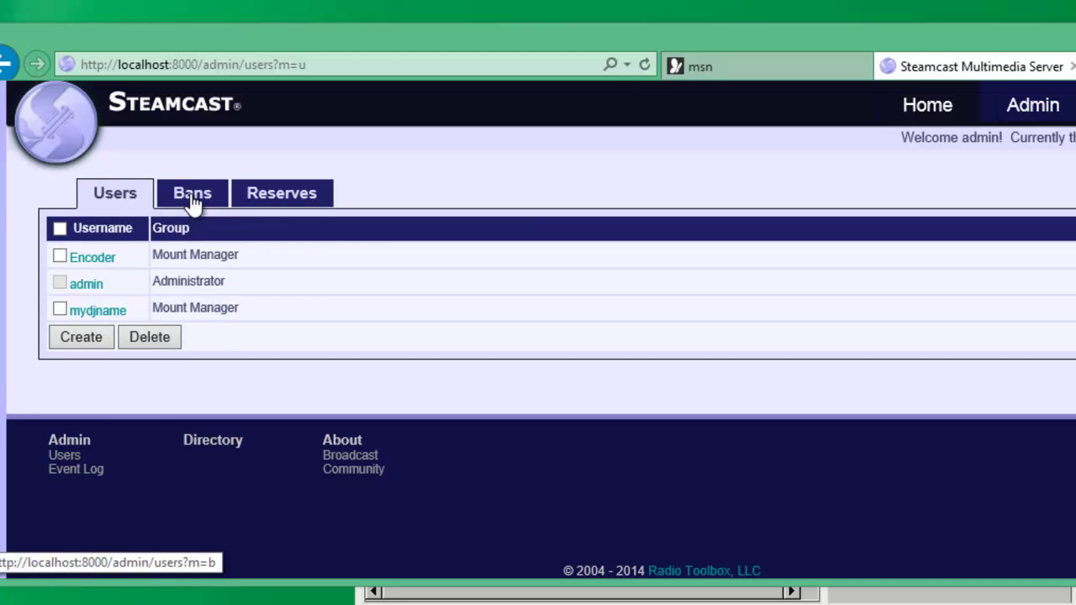
left_click(192, 195)
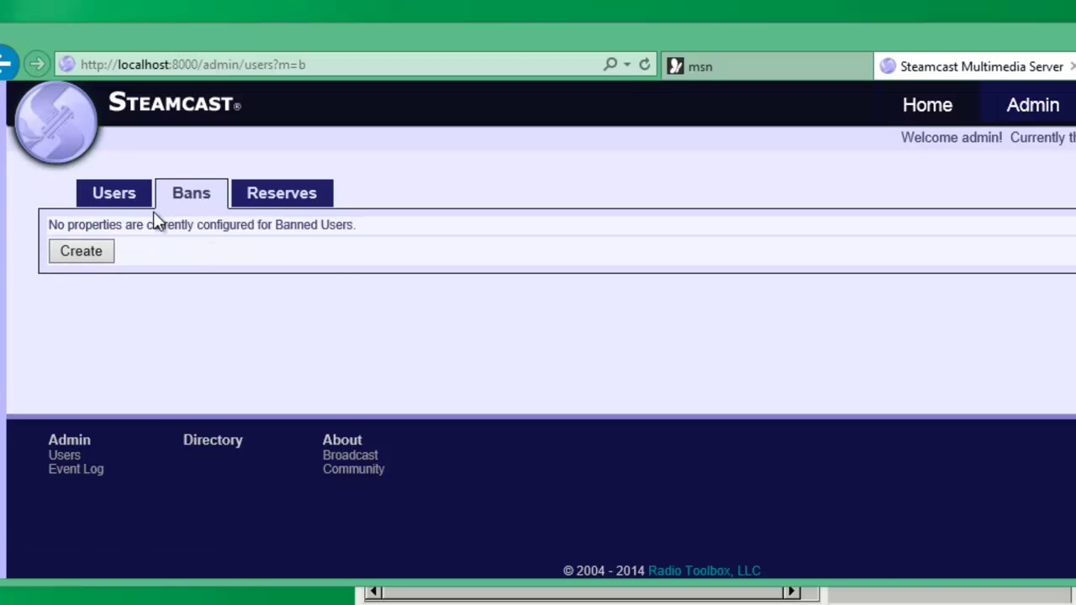
left_click(294, 202)
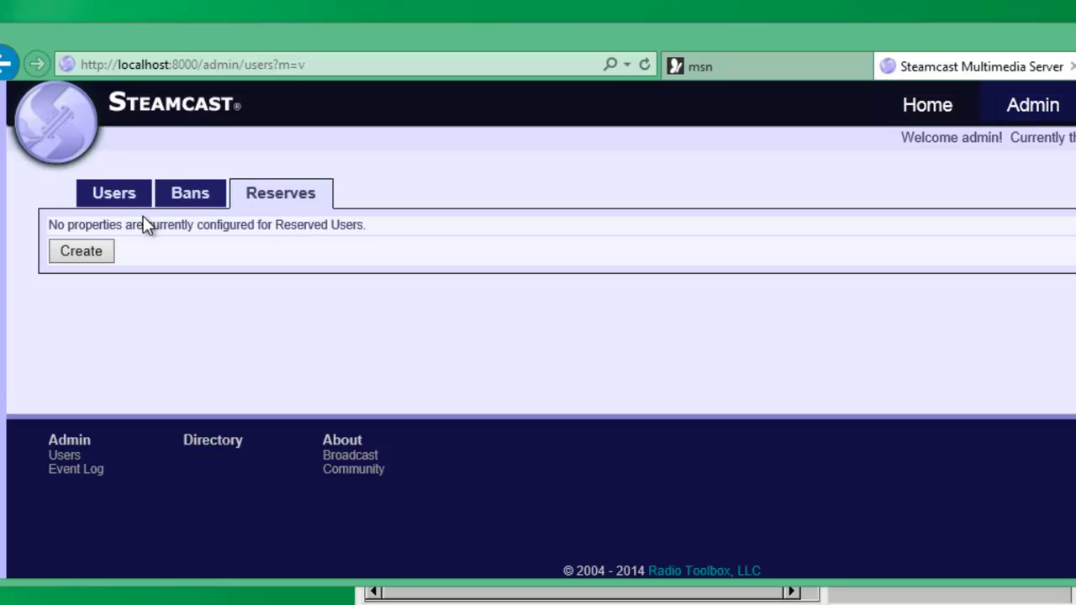
left_click(114, 198)
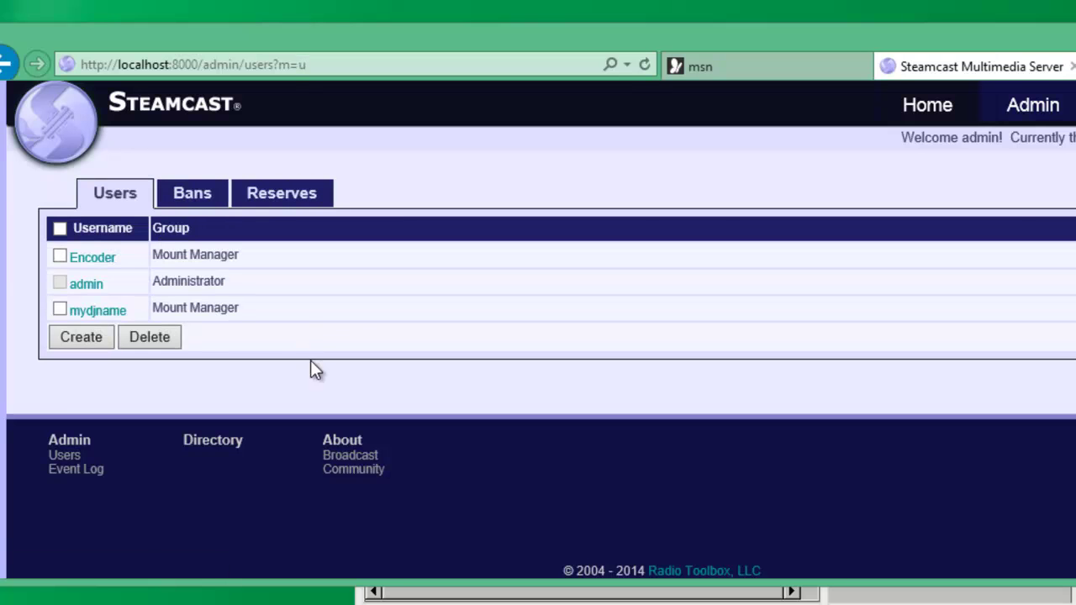
left_click(1021, 110)
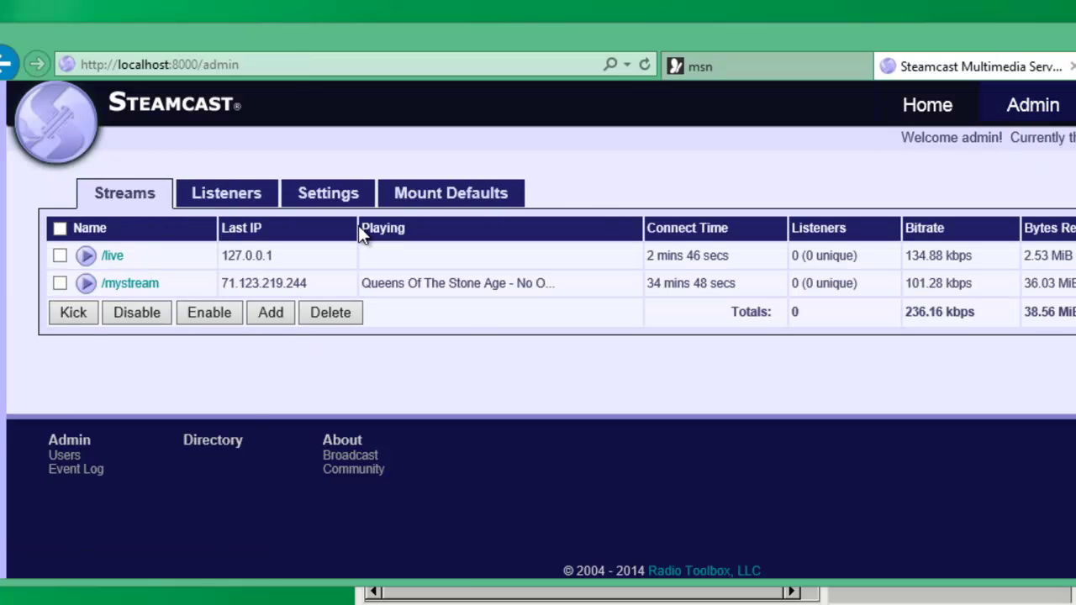